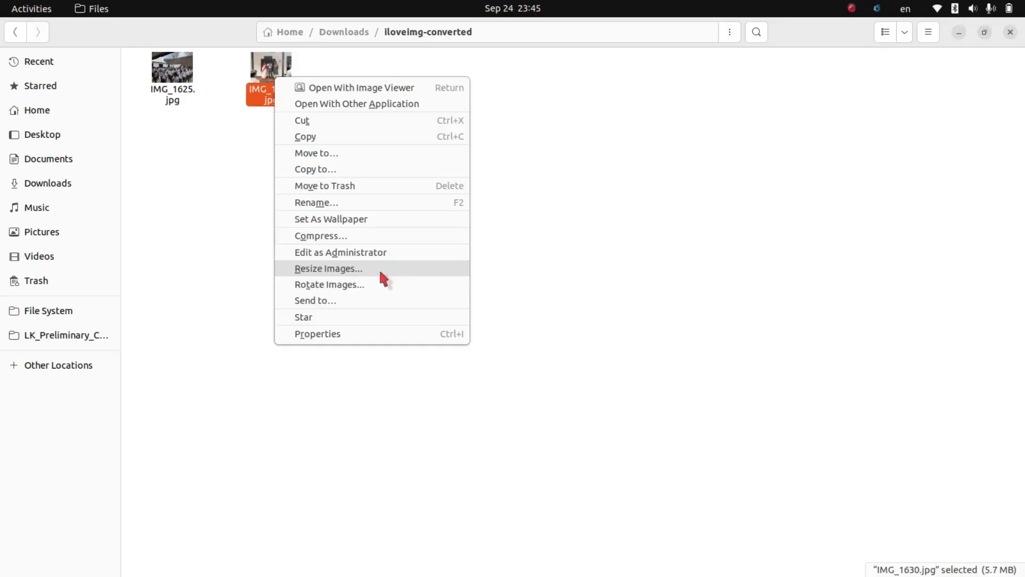
click(370, 273)
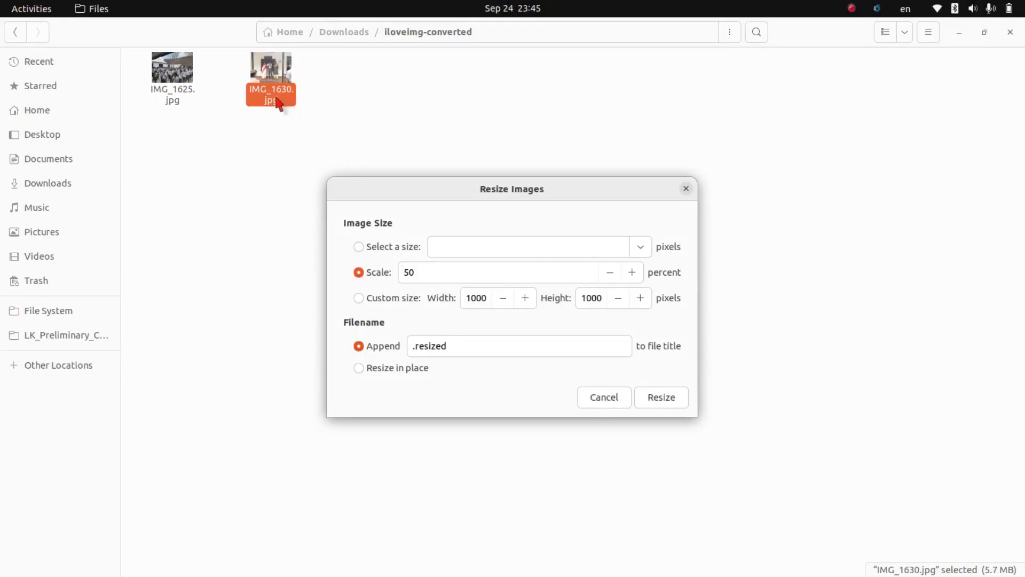
drag(436, 273, 412, 274)
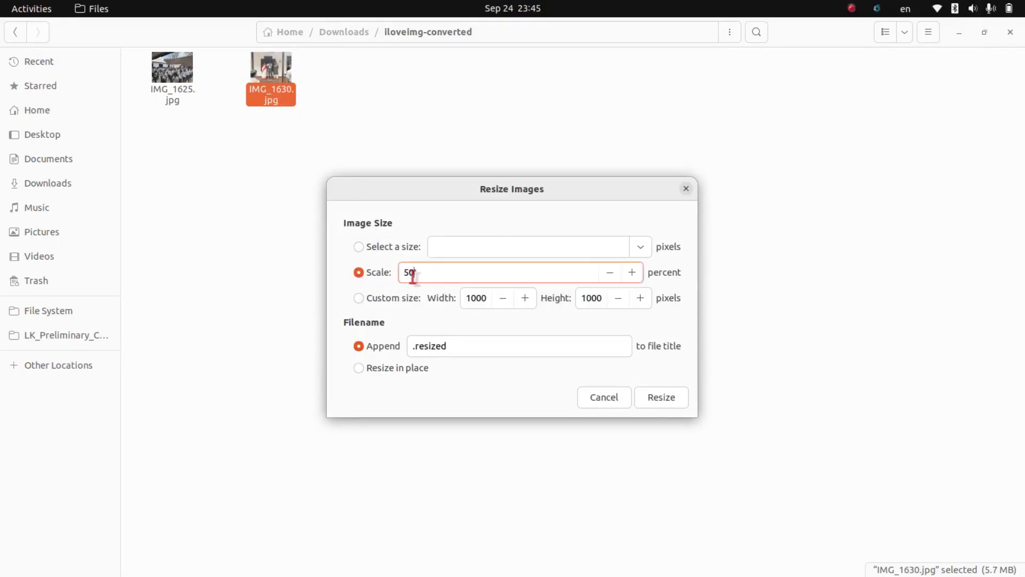
click(685, 192)
click(375, 114)
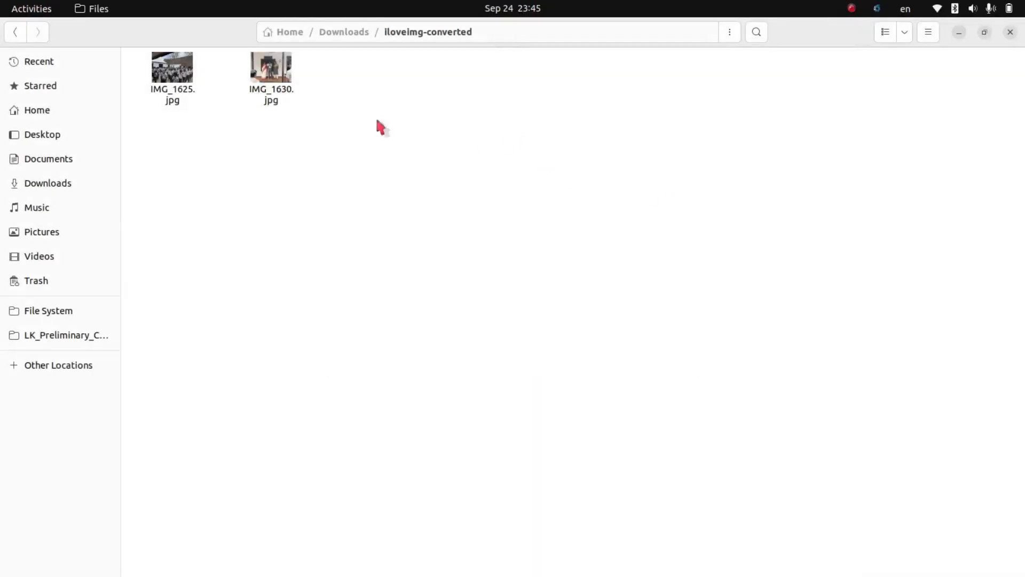
Check the file size of IMG_1630.jpg in its file properties
click(288, 87)
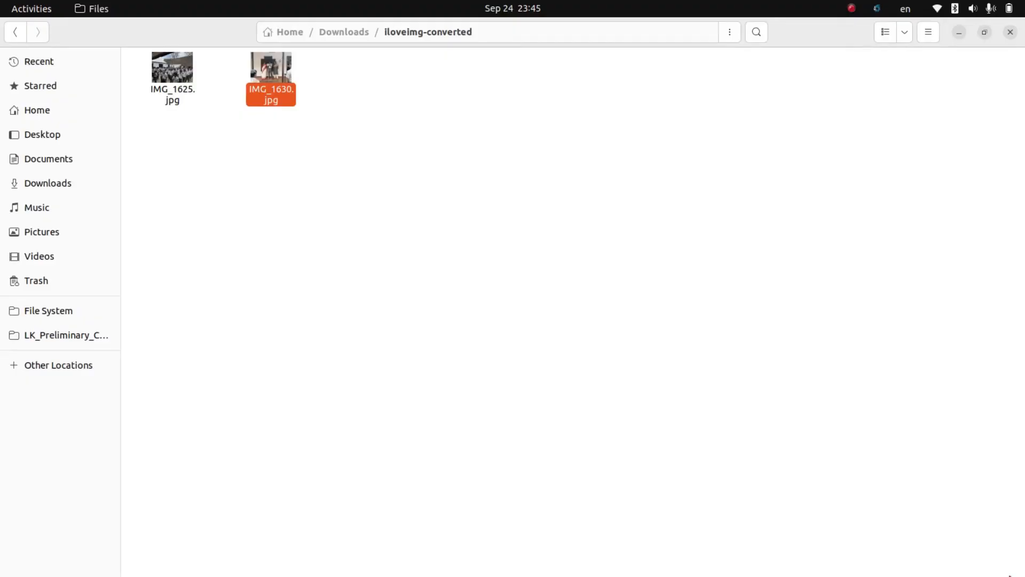
right_click(280, 100)
click(383, 354)
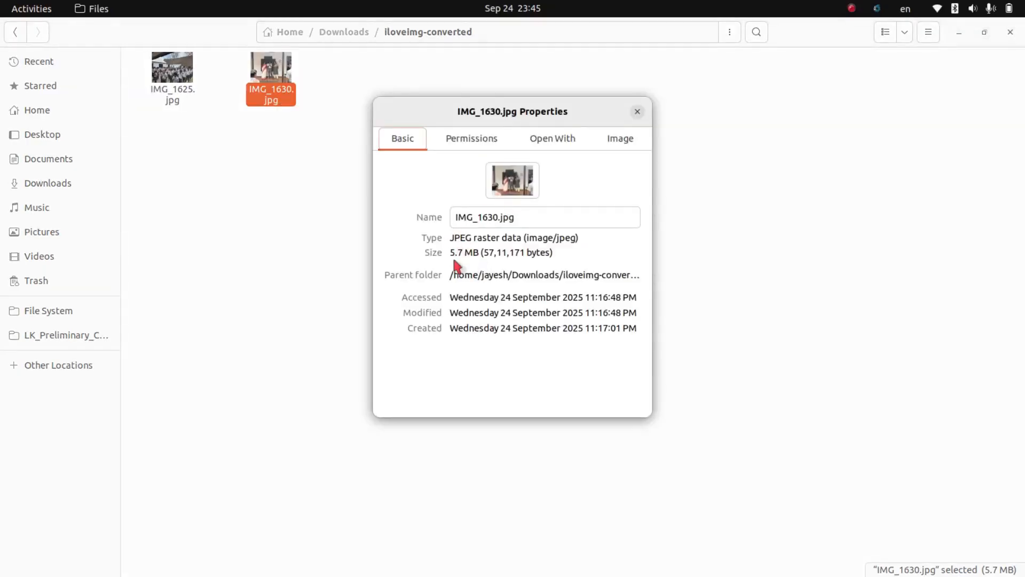
click(636, 113)
click(354, 128)
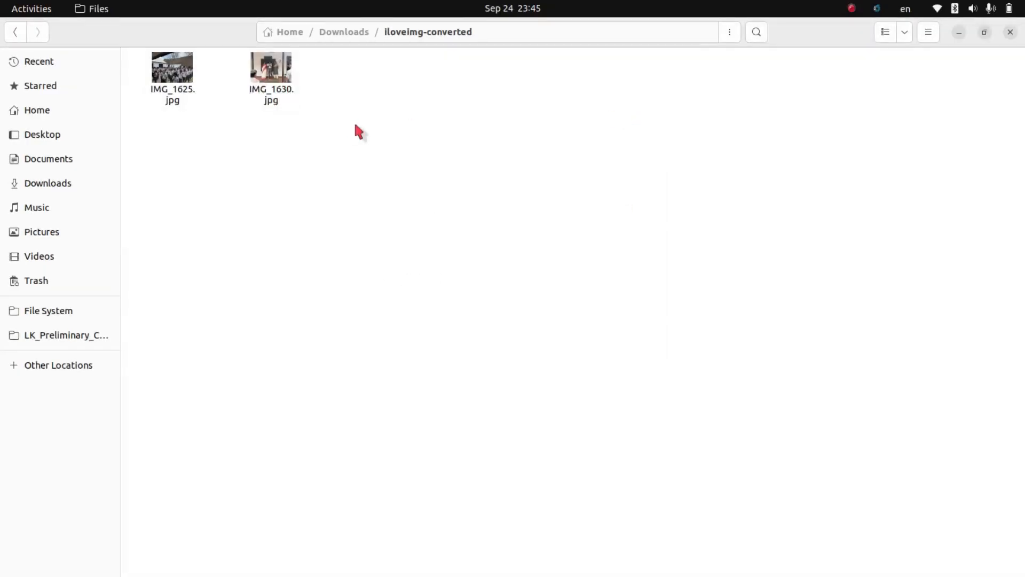
Create a resized copy of IMG_1630.jpg scaled to 70 percent, with .resized appended to the file title
right_click(280, 87)
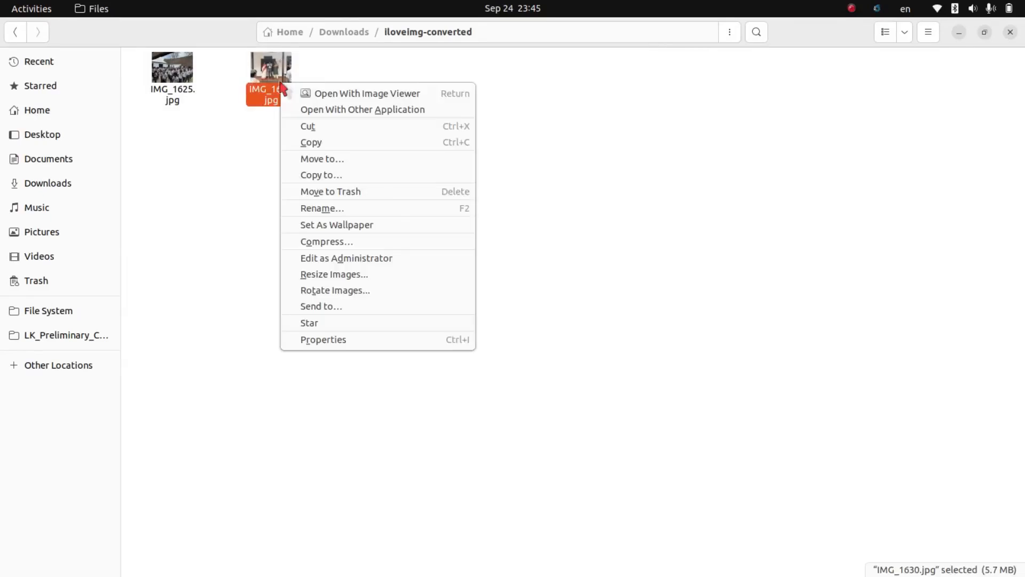
click(350, 275)
click(365, 272)
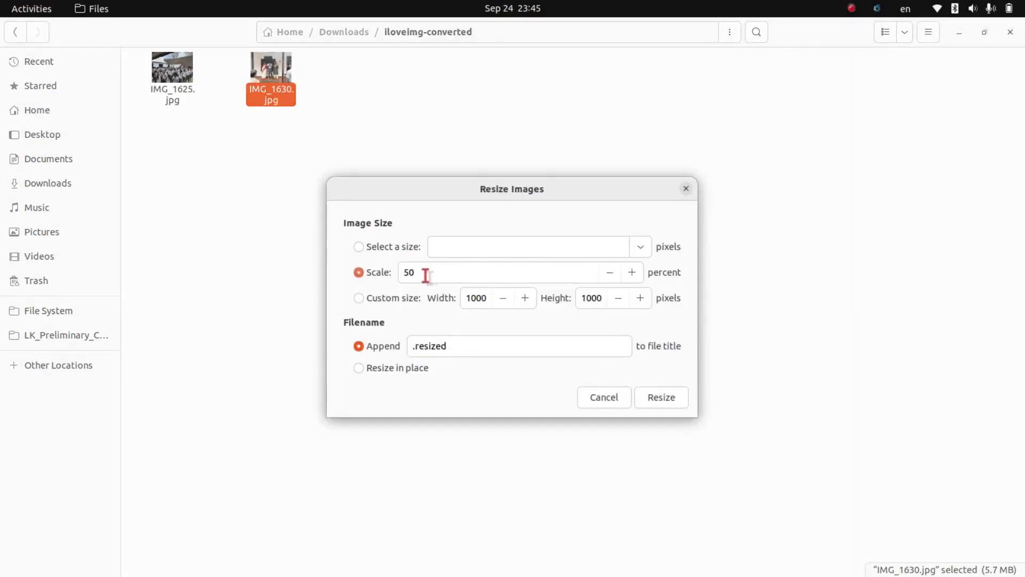
click(421, 273)
double_click(419, 273)
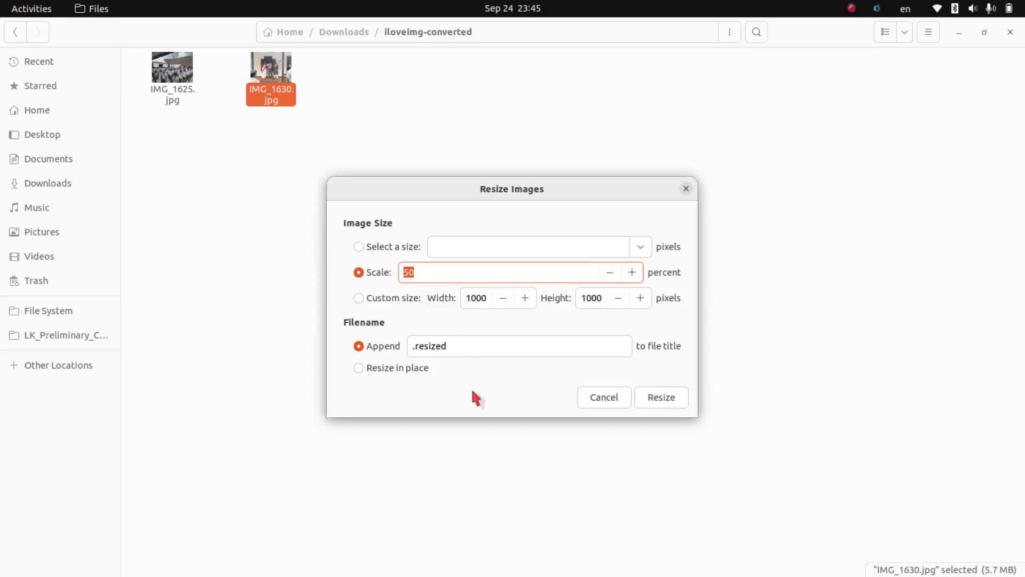
text(70)
click(676, 412)
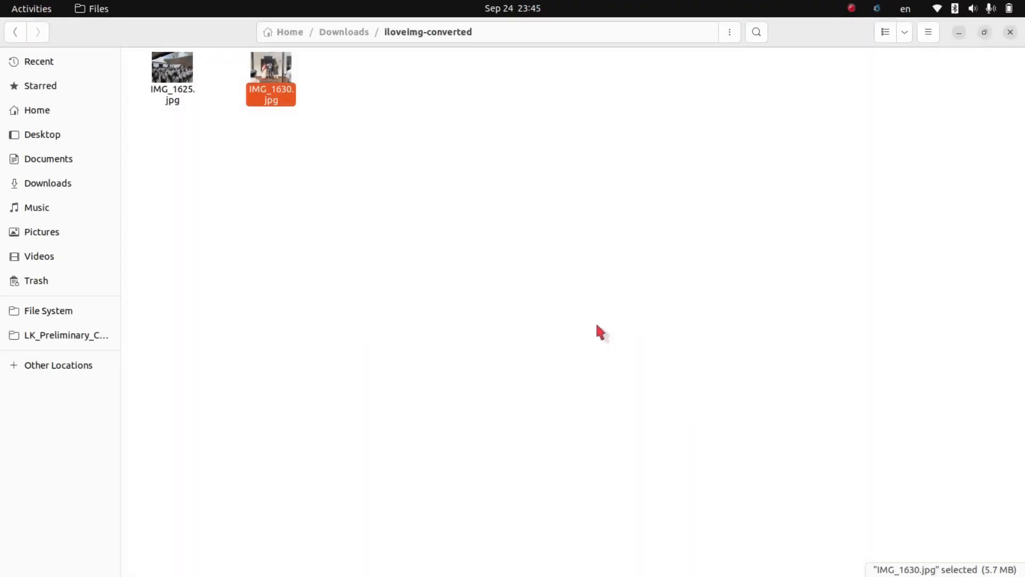
click(353, 100)
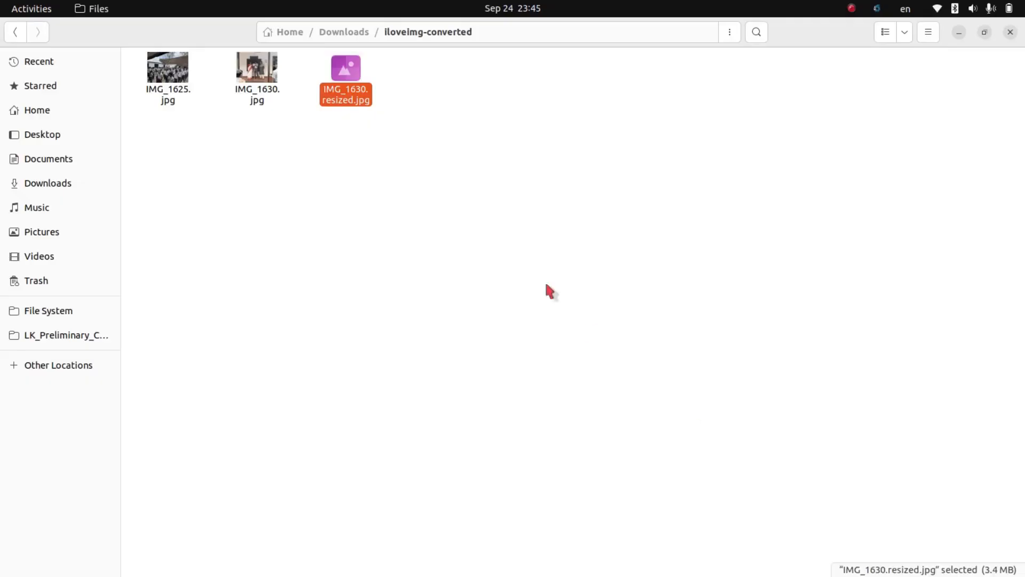
click(524, 242)
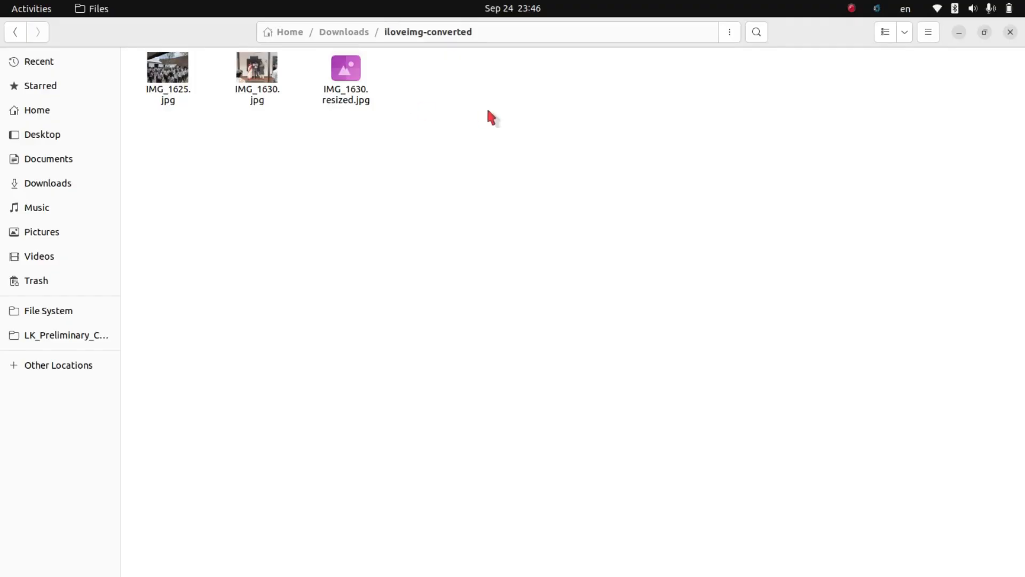
Rename the resized copy of the image to 38043-LK-Freedom25-01.jpg
right_click(347, 79)
click(550, 82)
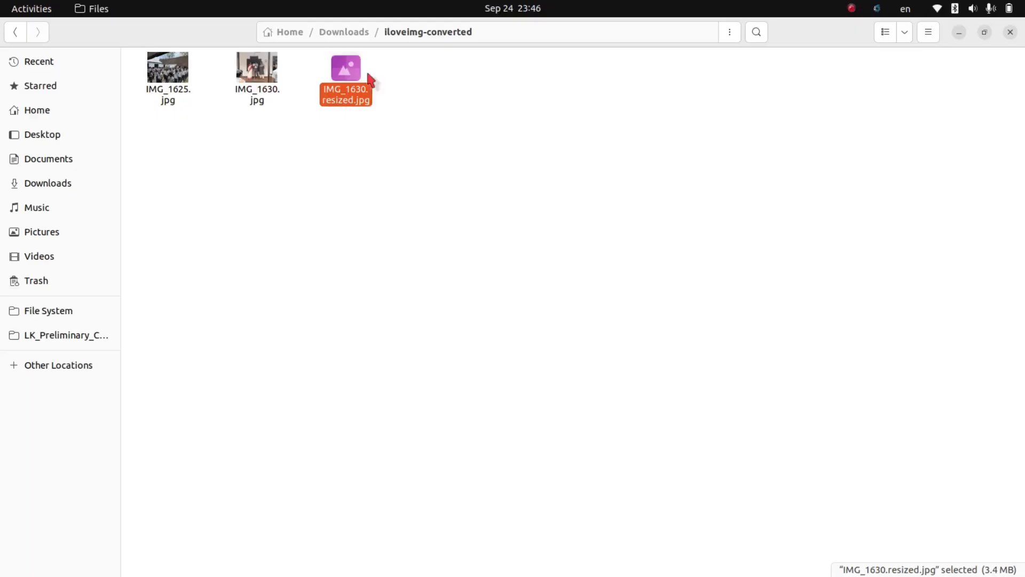
right_click(347, 94)
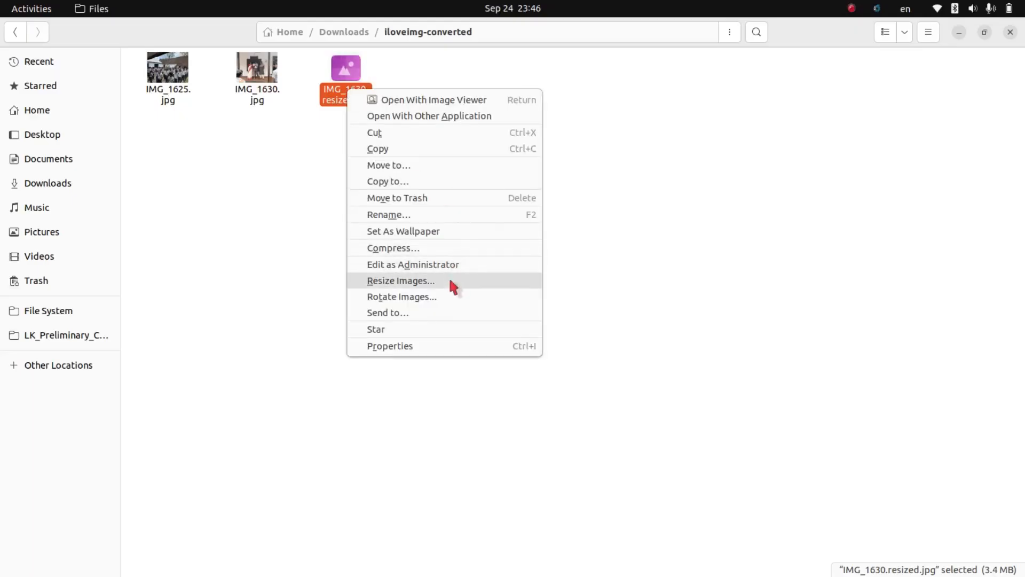
click(429, 215)
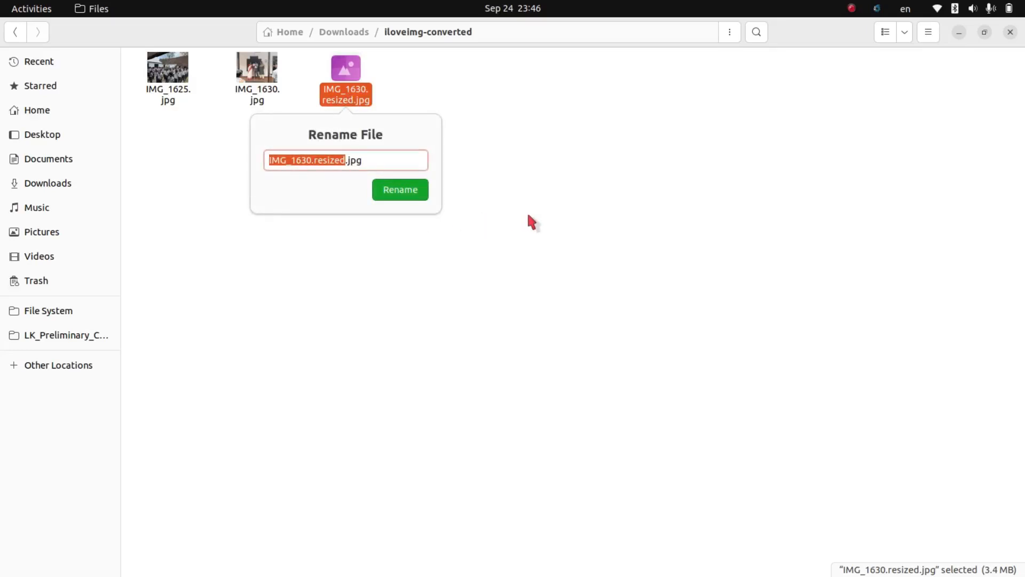
text(380)
text(43)
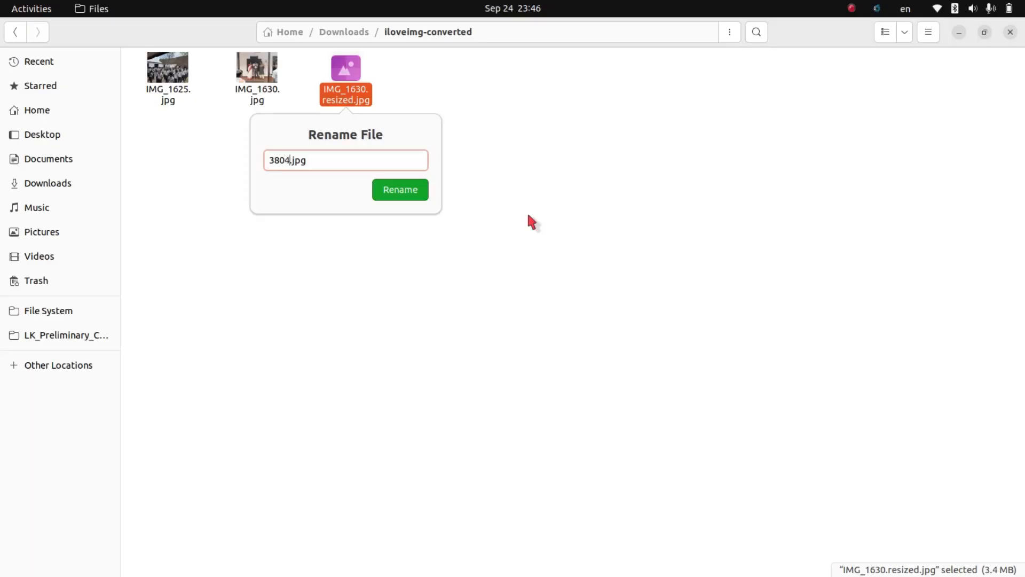
text(-LK-Freedom_)
key(BackSpace)
text(25)
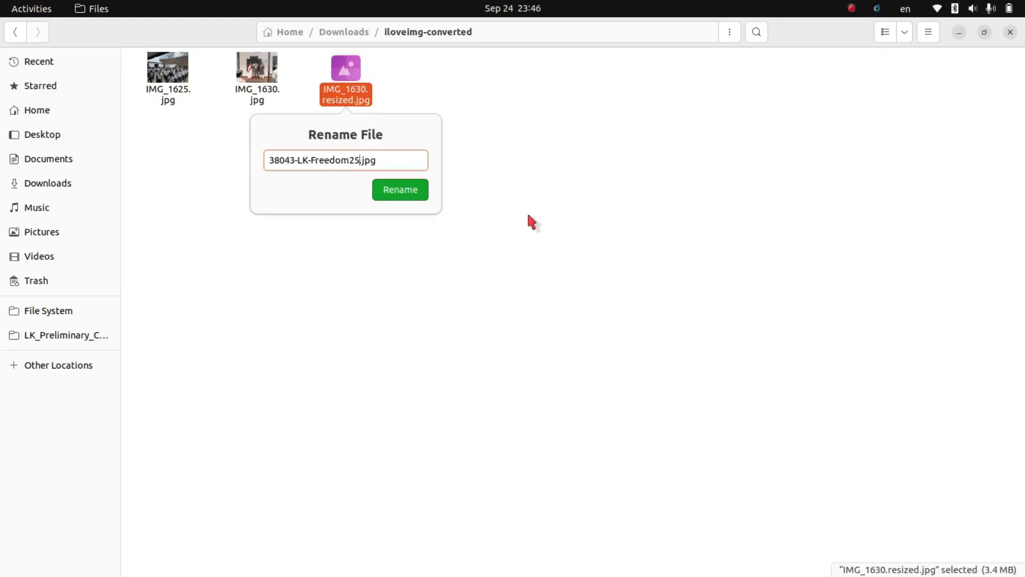
text(-01)
click(389, 189)
click(177, 135)
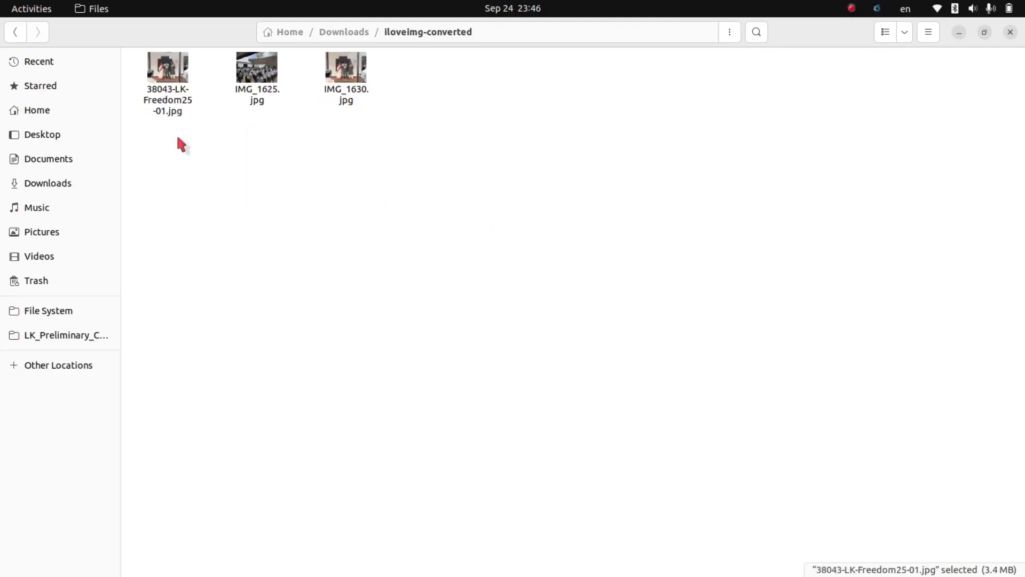
click(166, 101)
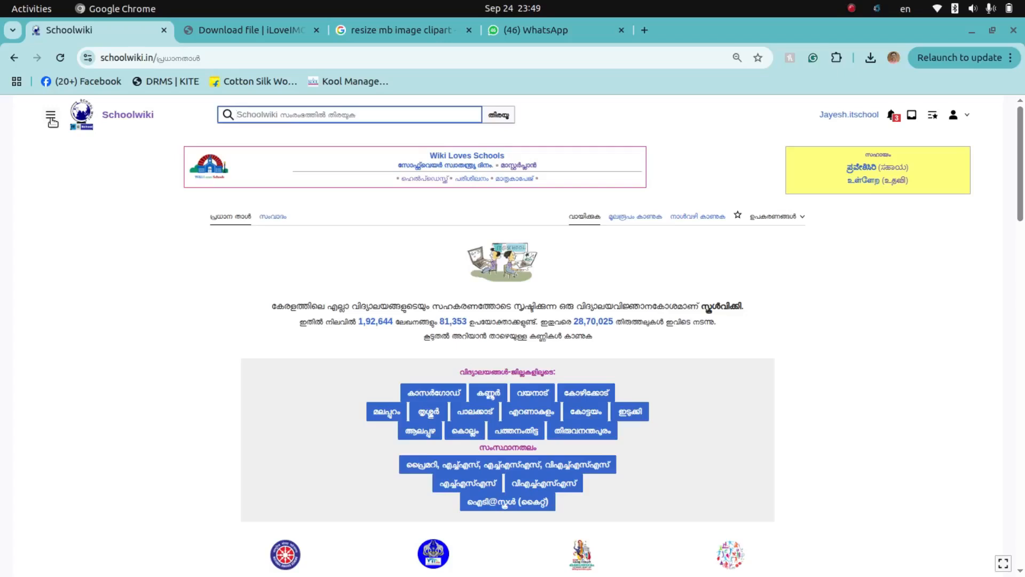
Open the file upload page from Schoolwiki's main menu
key(ctrl+l)
key(BackSpace)
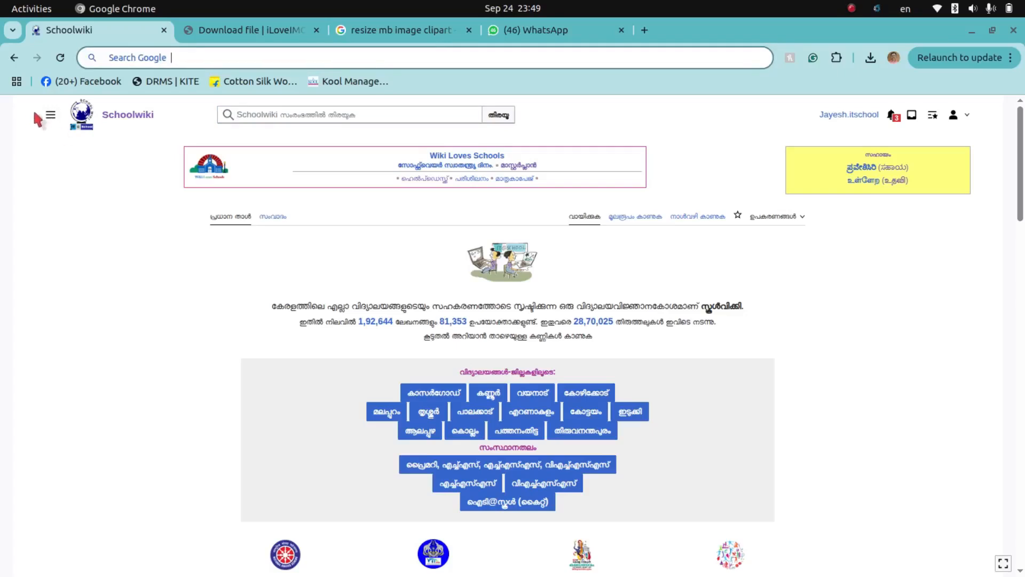
click(52, 115)
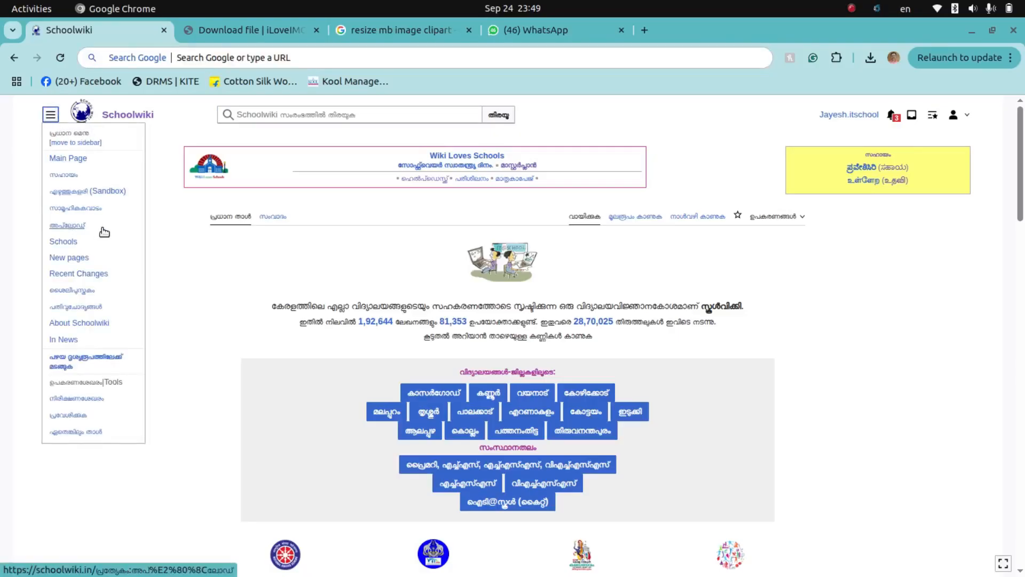
click(73, 224)
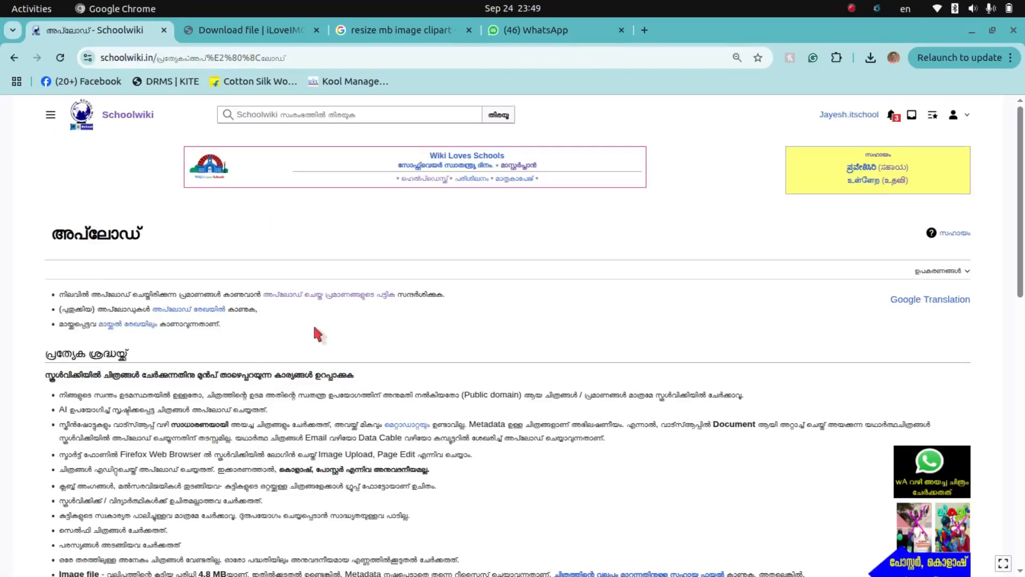
Review the upload page's guidelines on image size, format, file name and categories, along with the fields of the upload form
scroll(312, 324, down, 3)
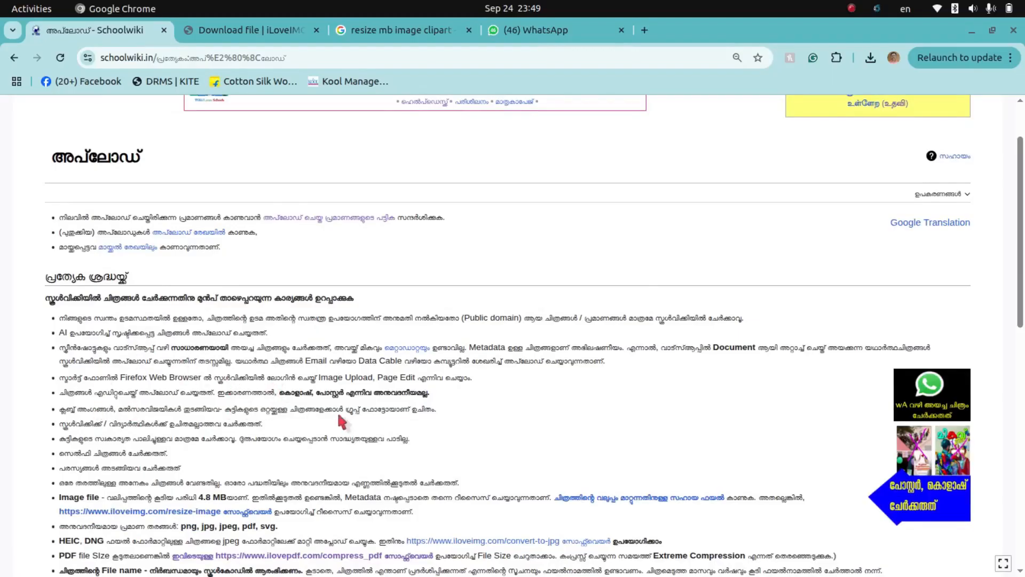
scroll(315, 404, down, 3)
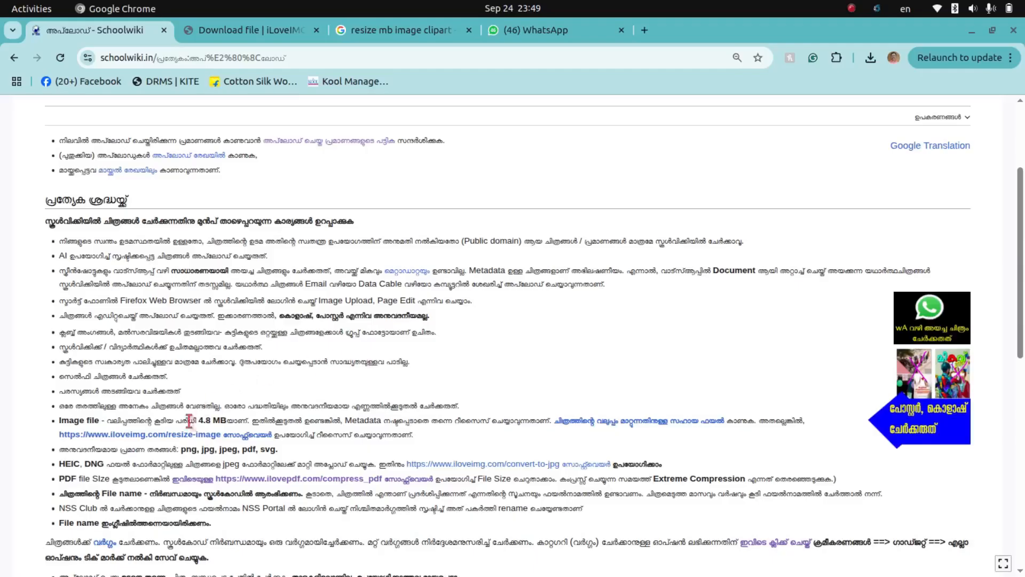
scroll(476, 366, down, 6)
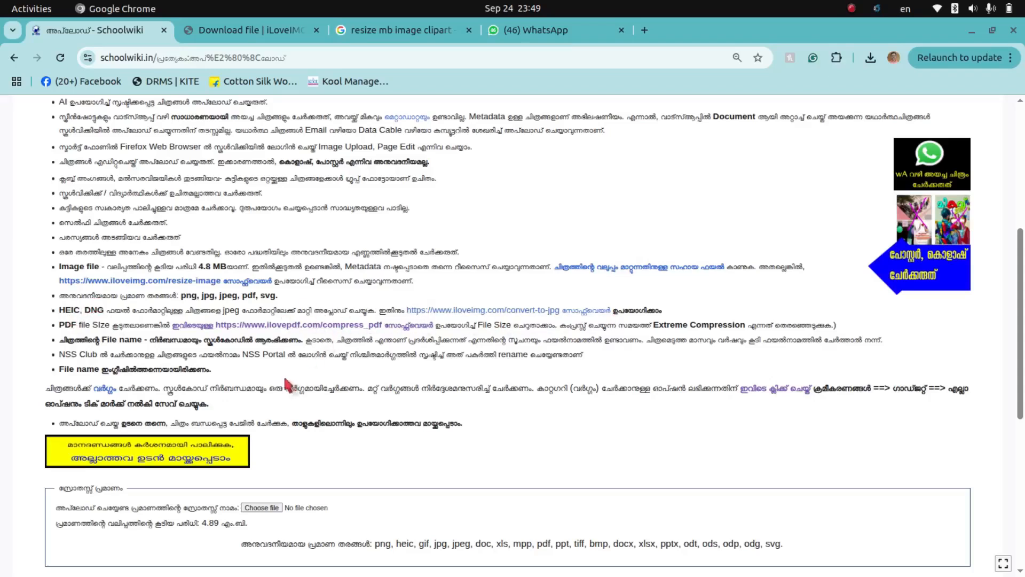
scroll(495, 357, down, 3)
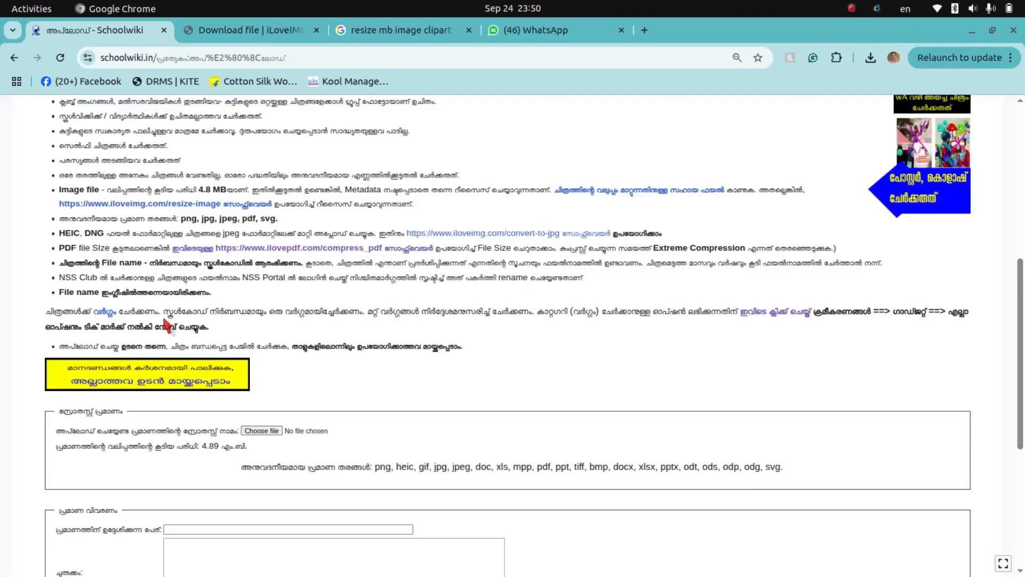
scroll(444, 321, down, 5)
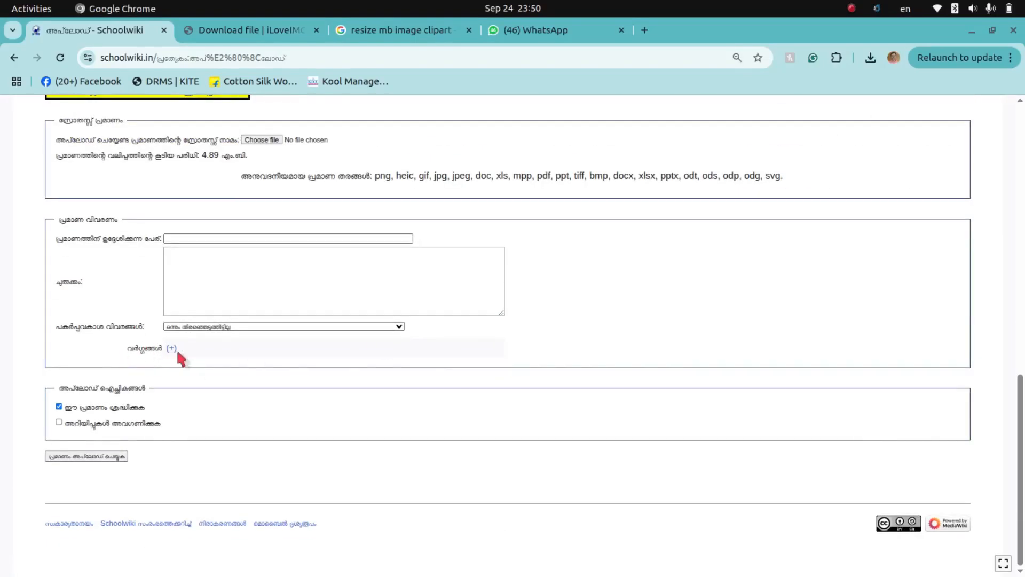
scroll(346, 368, up, 5)
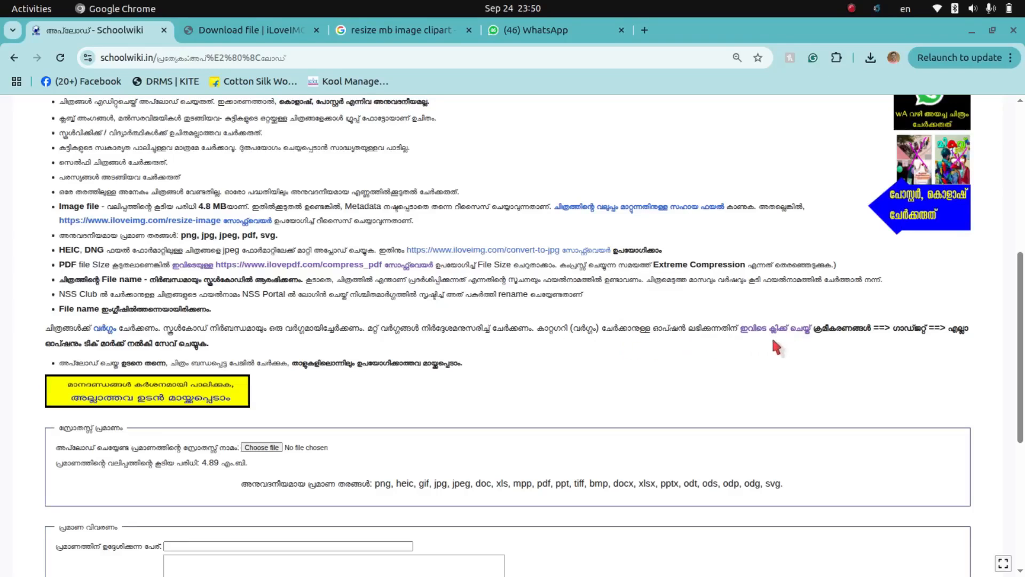
scroll(492, 390, down, 6)
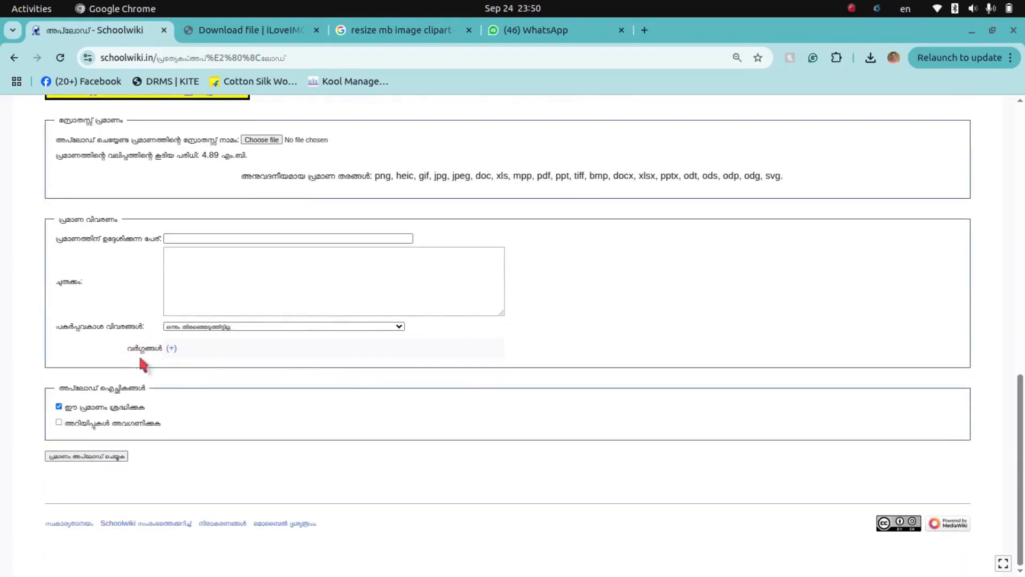
scroll(328, 351, up, 1)
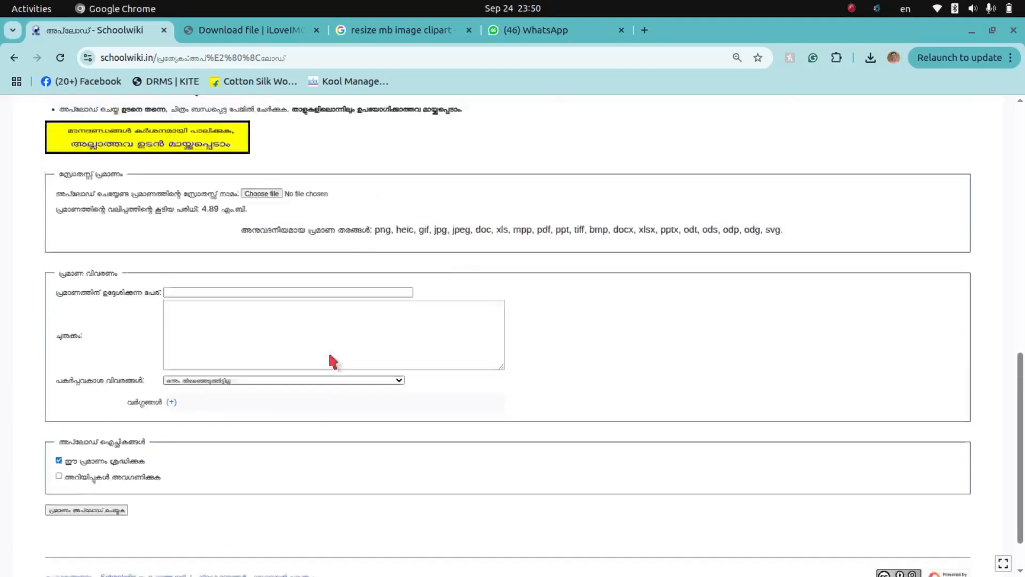
scroll(328, 351, up, 5)
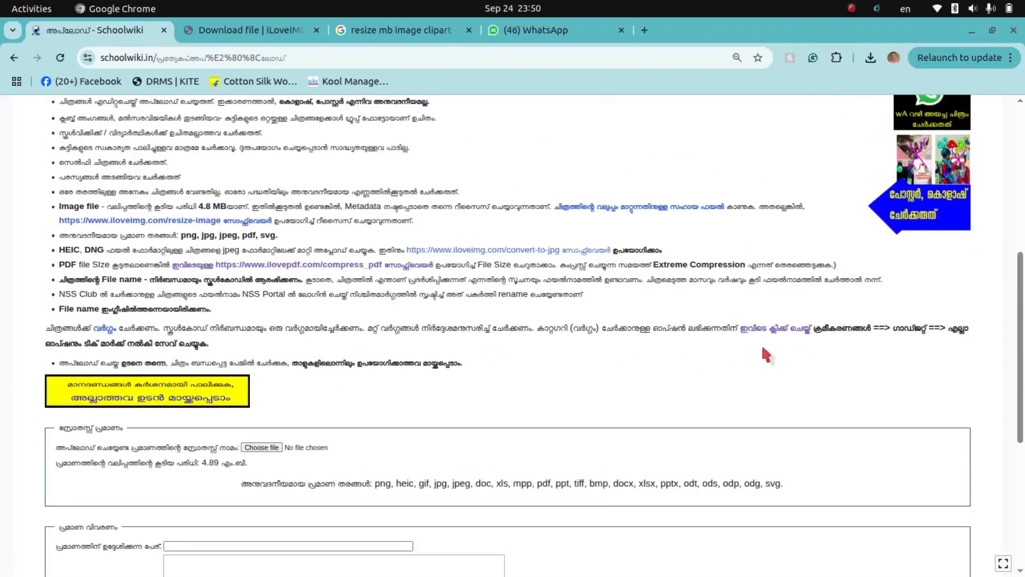
Open the gadget preferences through the link in the category guideline, and switch the Slideshow gadget off and back on
click(774, 330)
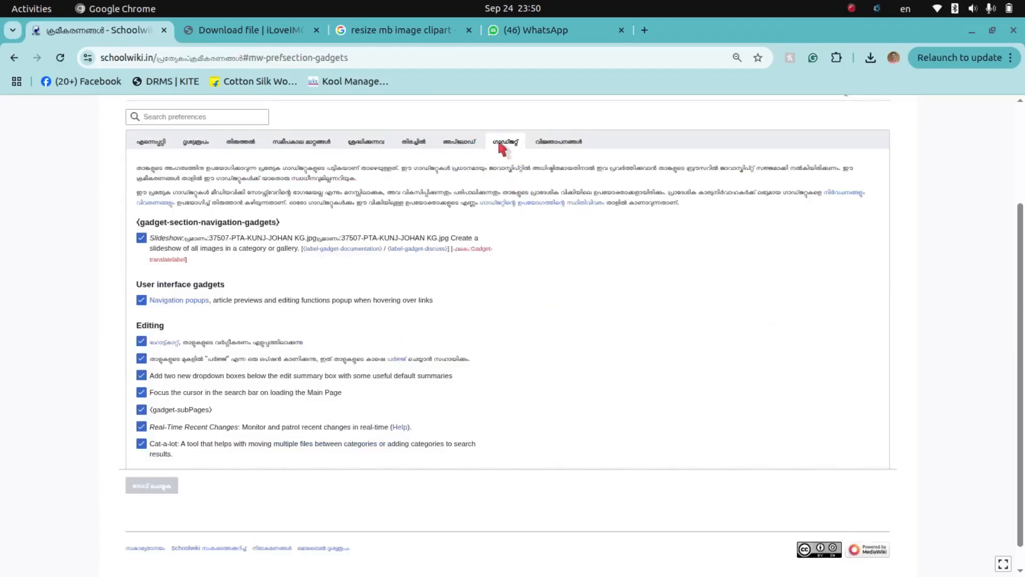
click(152, 142)
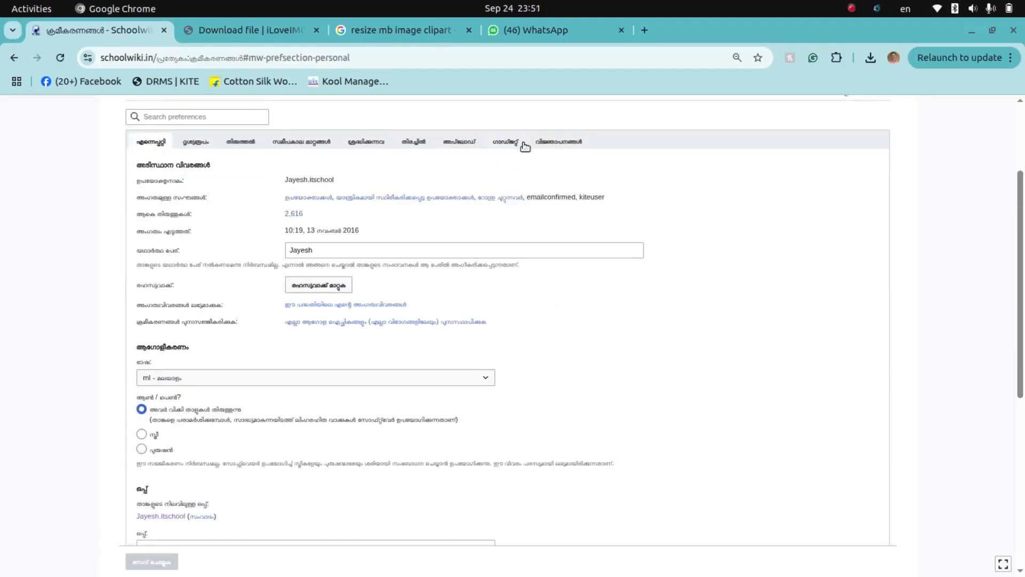
click(509, 143)
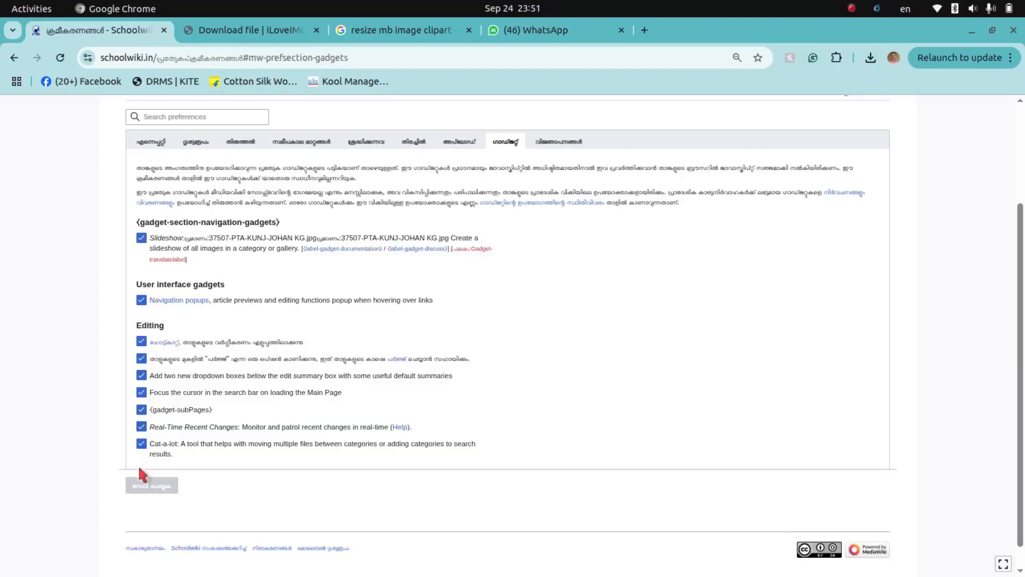
click(141, 249)
click(141, 249)
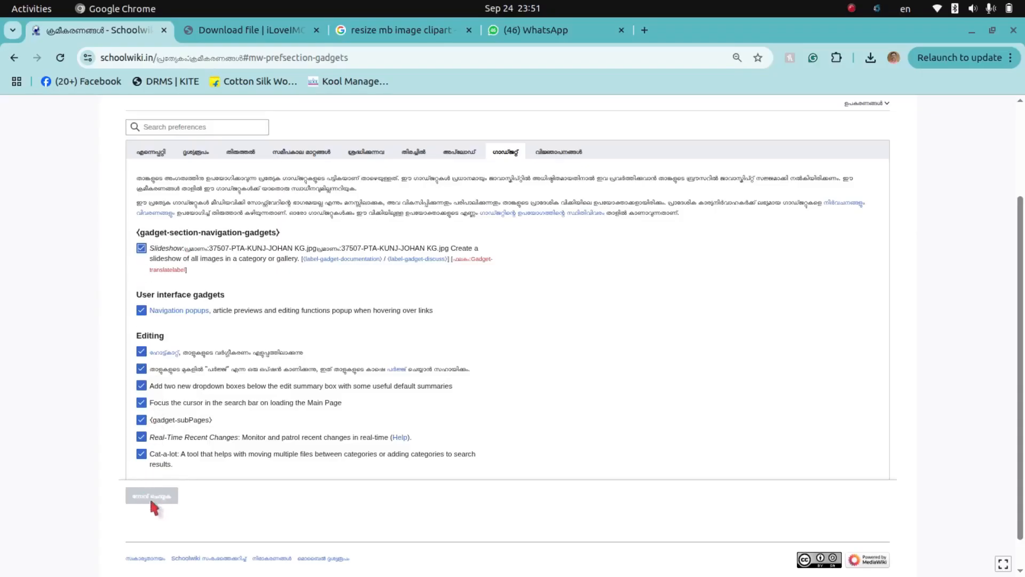
Leave the gadget preferences and return to the file upload page through Schoolwiki's main menu
scroll(504, 381, up, 3)
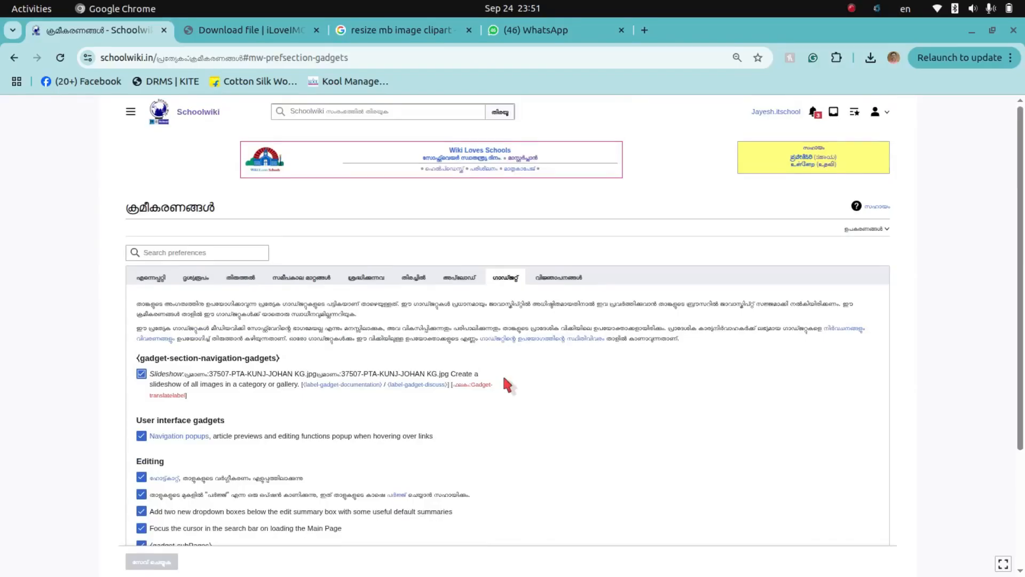
scroll(503, 363, down, 2)
scroll(502, 364, up, 2)
click(131, 114)
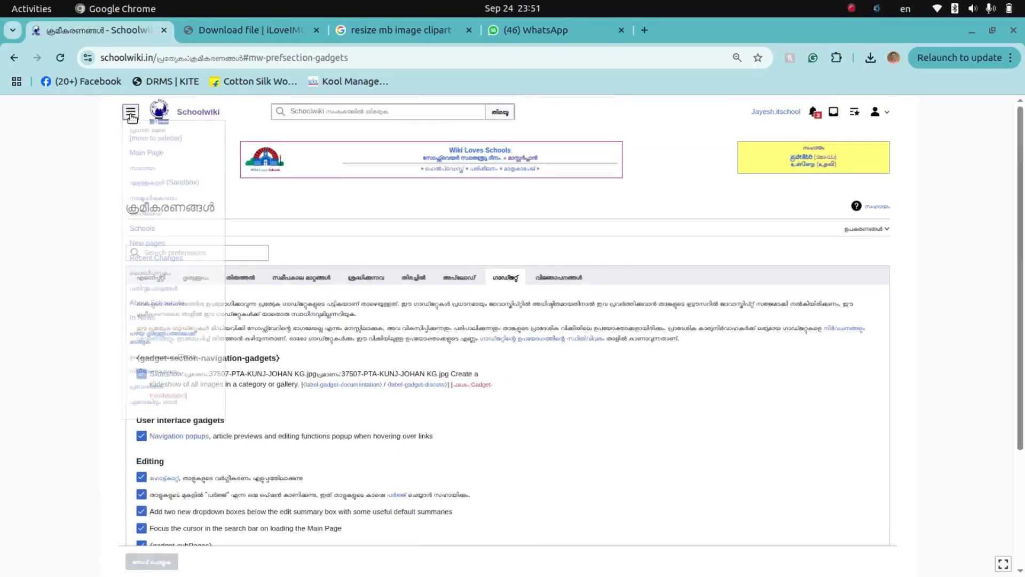
click(150, 215)
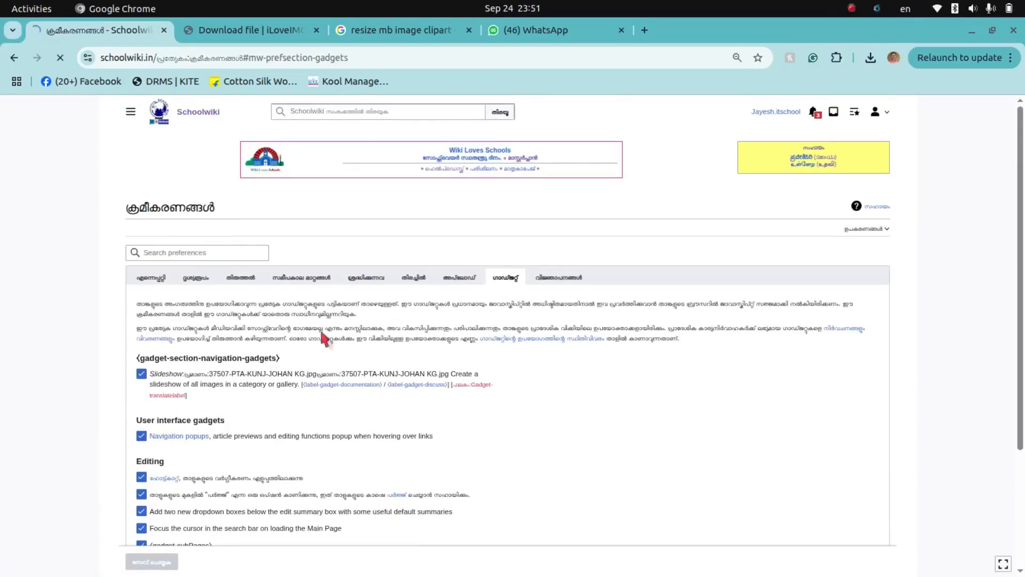
Choose 38043-LK-Freedom25-01.jpg from the iloveimg-converted folder in Downloads as the source file, and reselect it the same way
scroll(418, 349, down, 9)
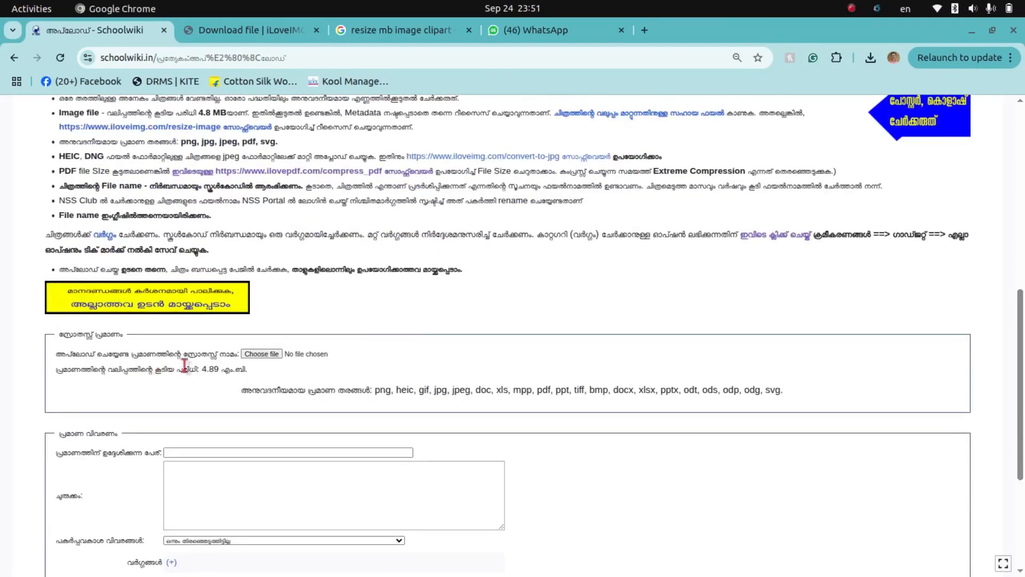
click(267, 353)
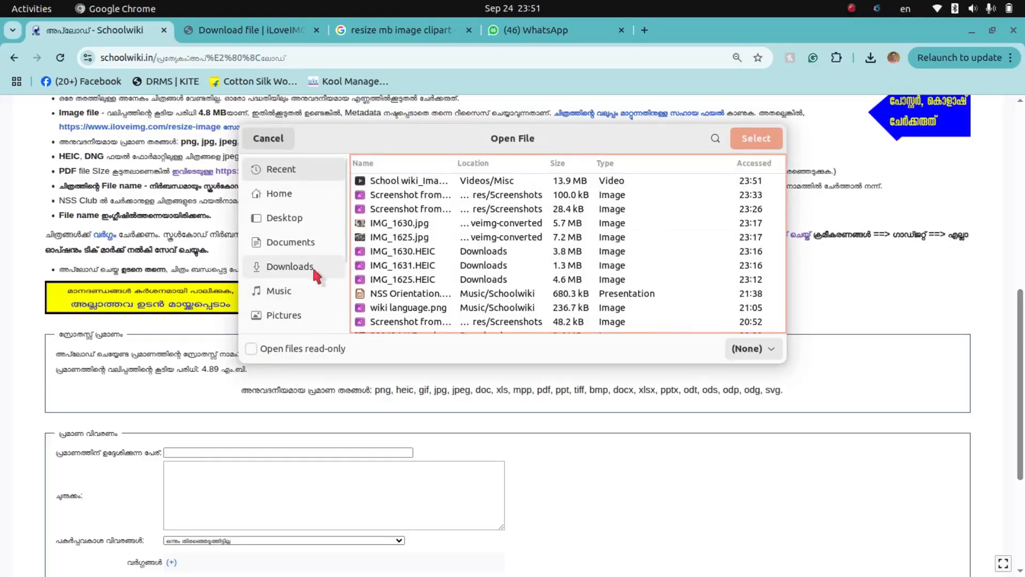
click(318, 275)
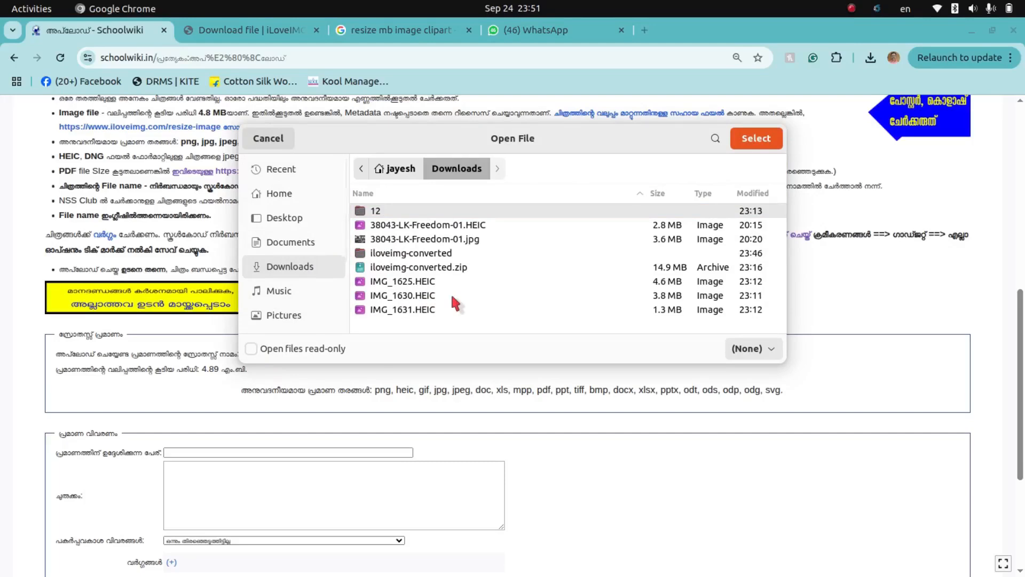
click(451, 239)
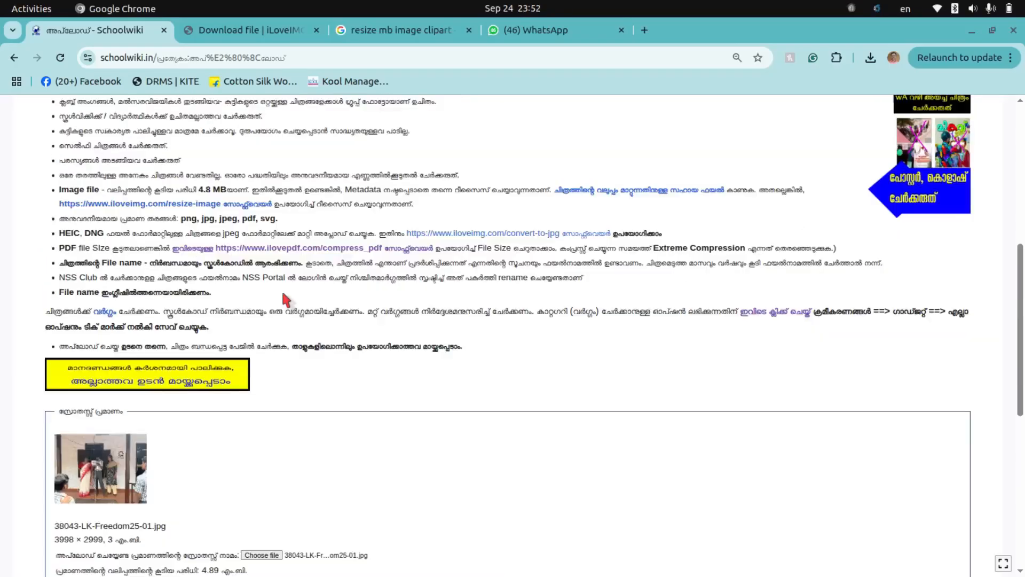
scroll(280, 290, down, 2)
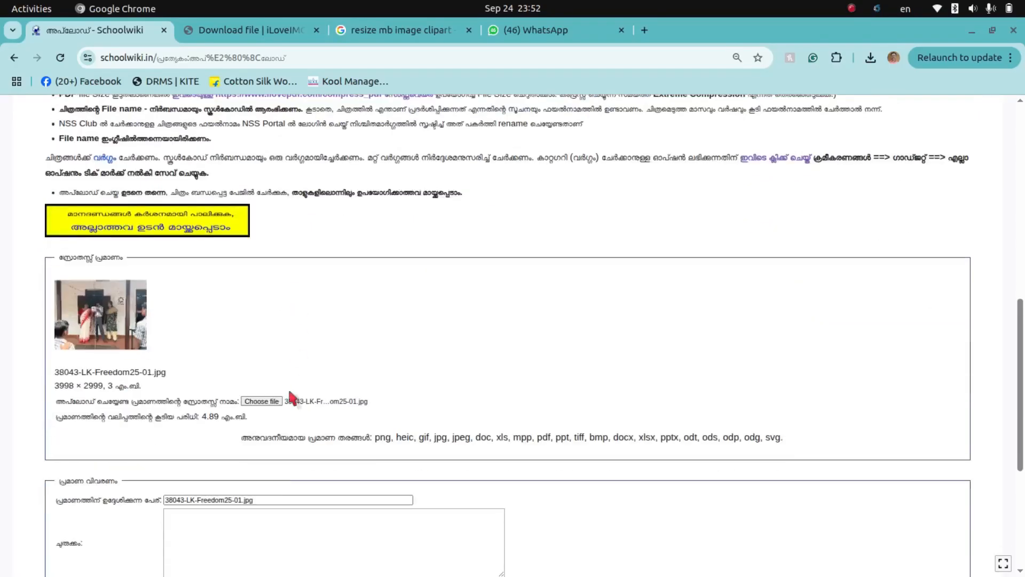
click(263, 402)
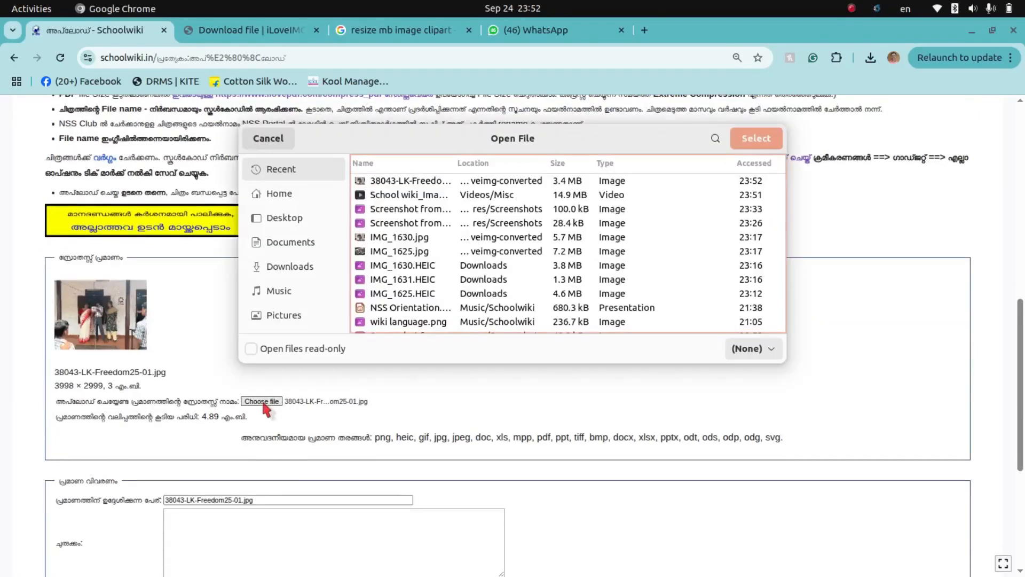
click(303, 267)
click(443, 270)
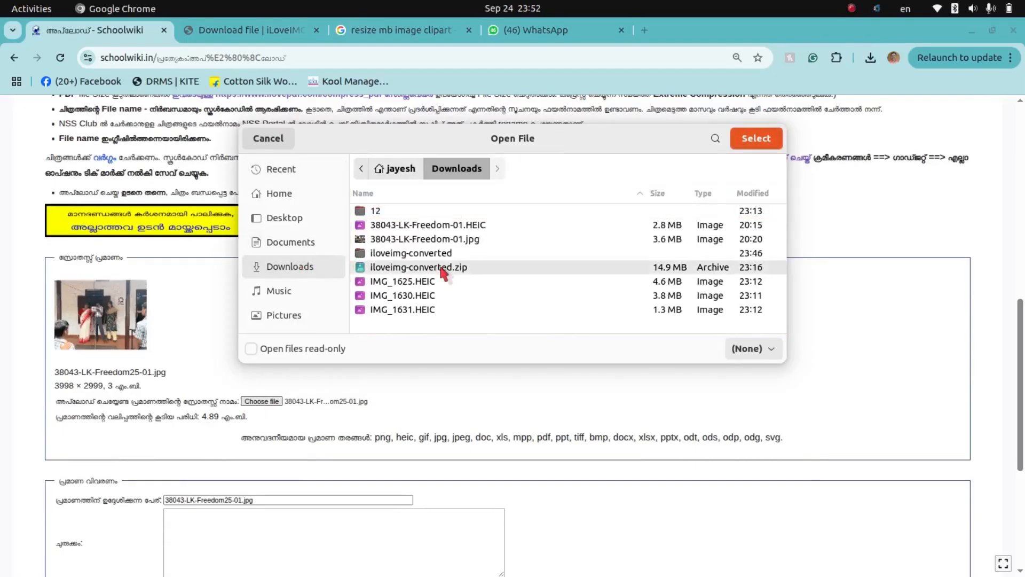
double_click(419, 254)
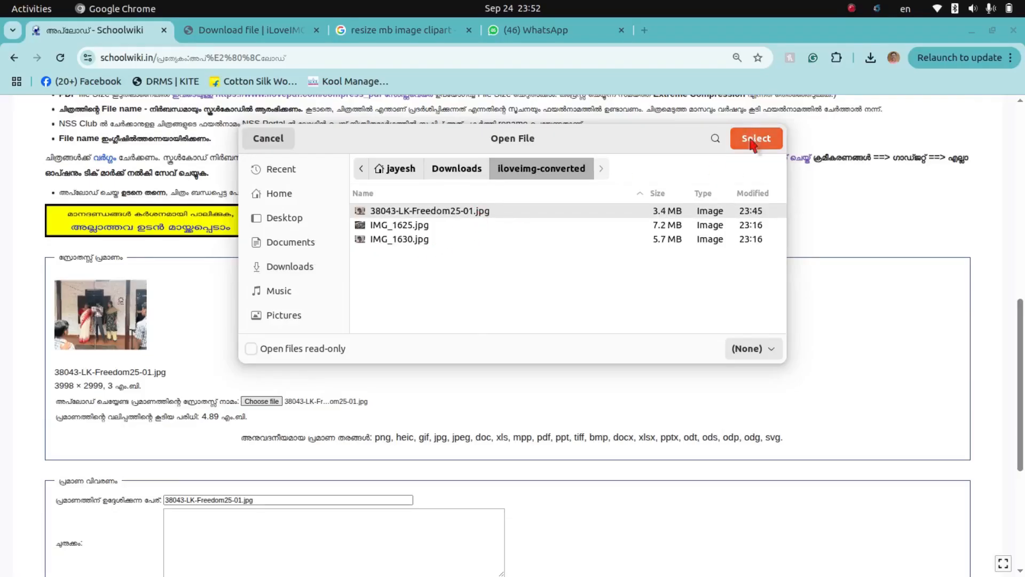
click(752, 140)
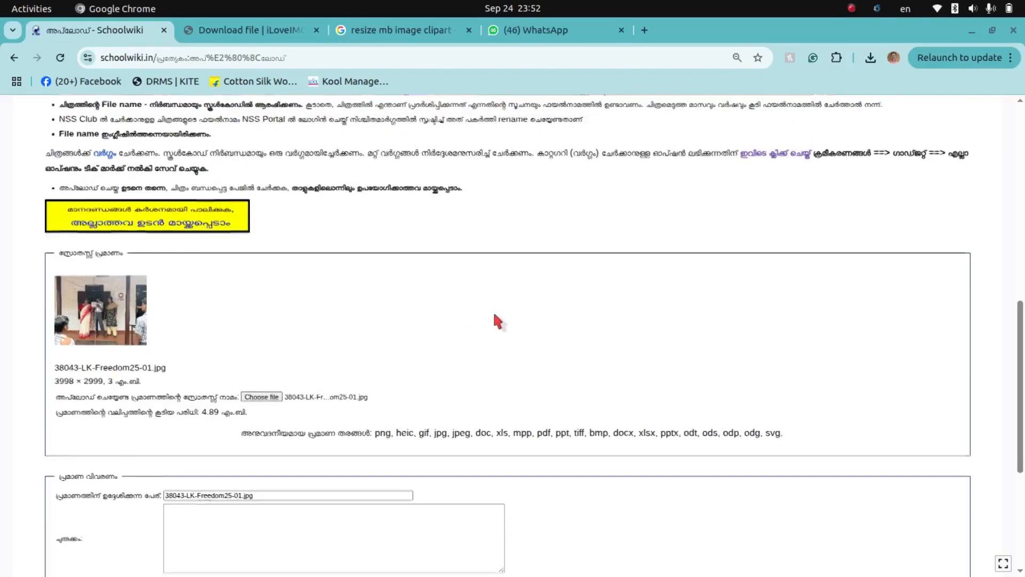
Enter "LK Freedom day oath taking" as the file's summary in the upload form
scroll(492, 308, down, 2)
scroll(374, 305, down, 3)
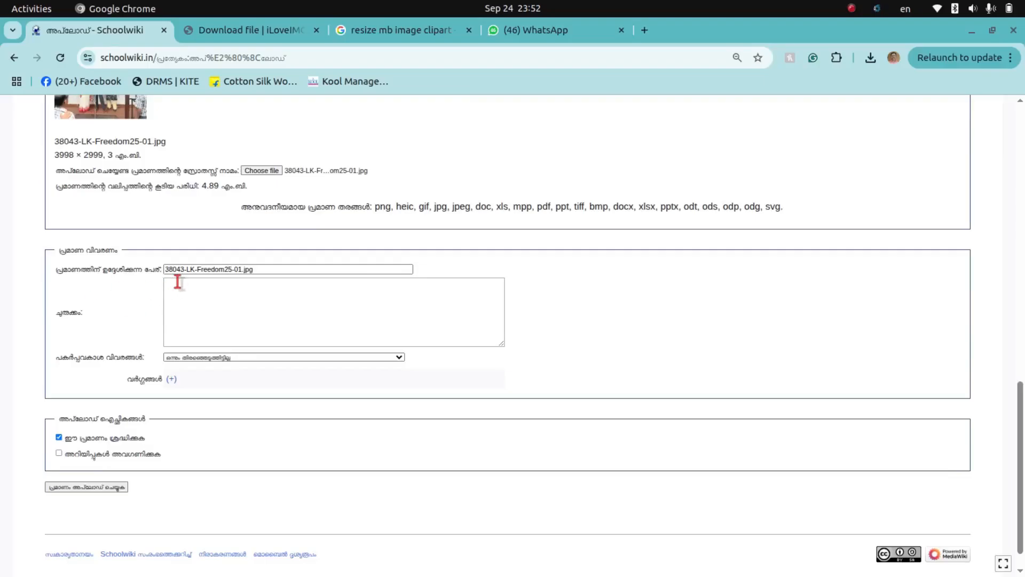
click(183, 293)
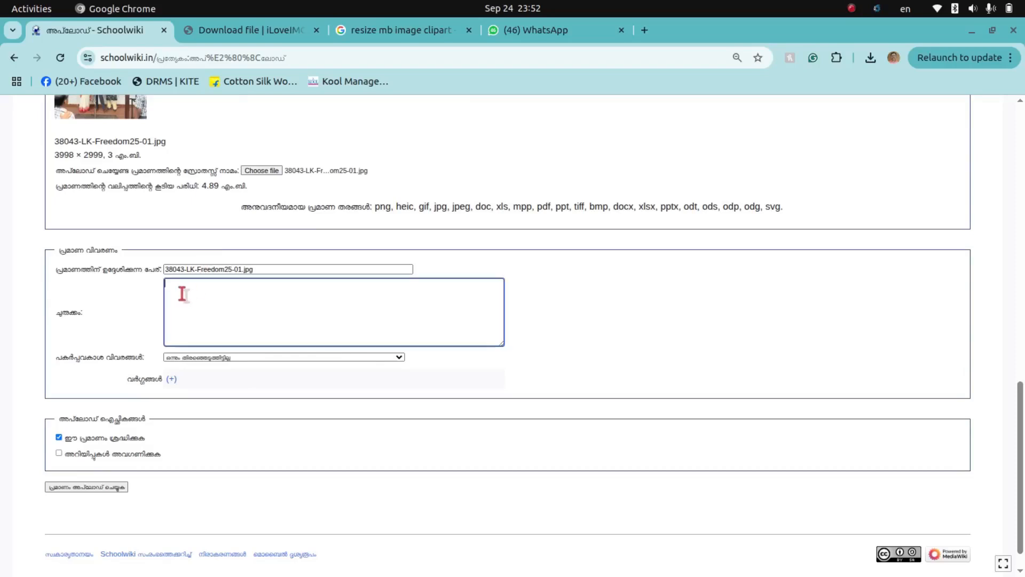
text(LK Freedom day)
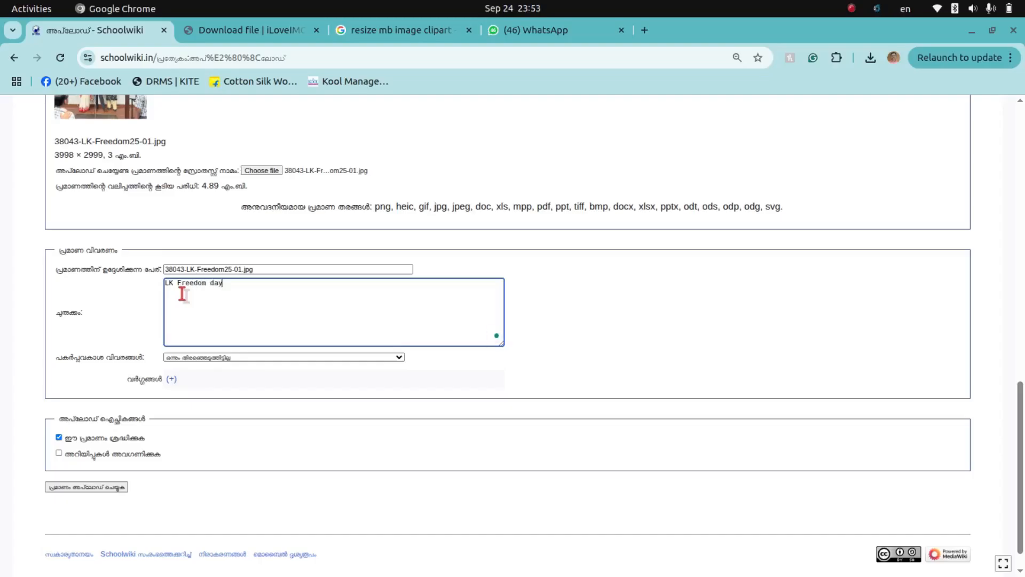
text( celebrati)
key(BackSpace)
key(BackSpace)
key(BackSpace)
key(BackSpace)
key(BackSpace)
key(BackSpace)
key(BackSpace)
key(BackSpace)
text(oath taking)
Set the copyright licence to Creative Commons Attribution-ShareAlike 4.0 (CC-BY-SA-4.0) from the group for works by other authors
click(329, 363)
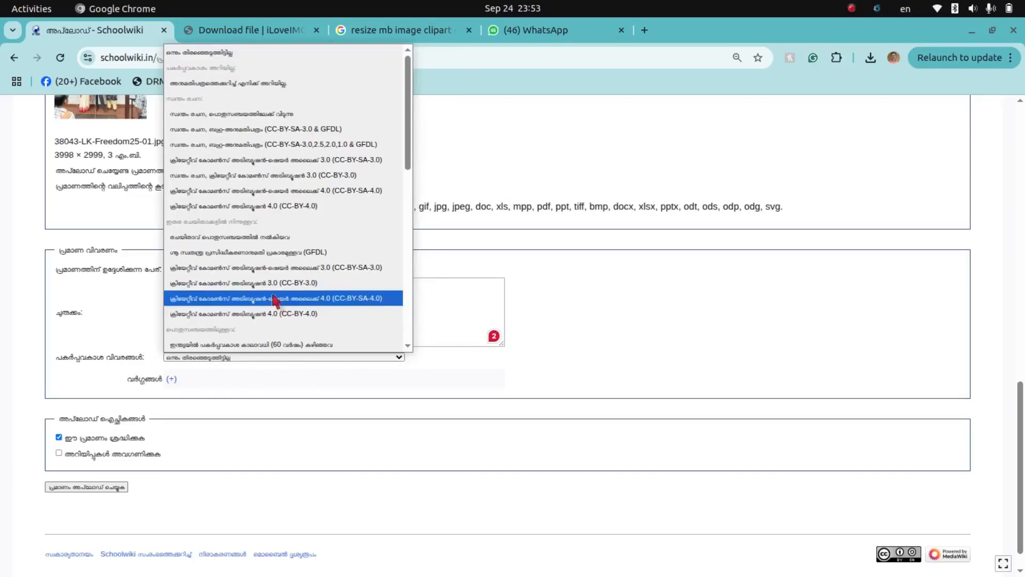
click(367, 302)
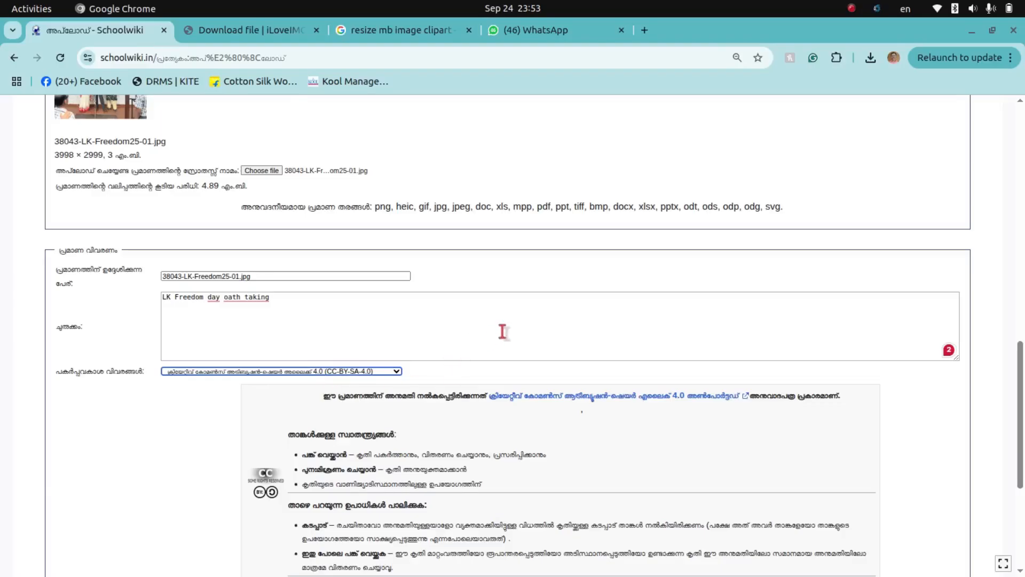
scroll(501, 329, down, 3)
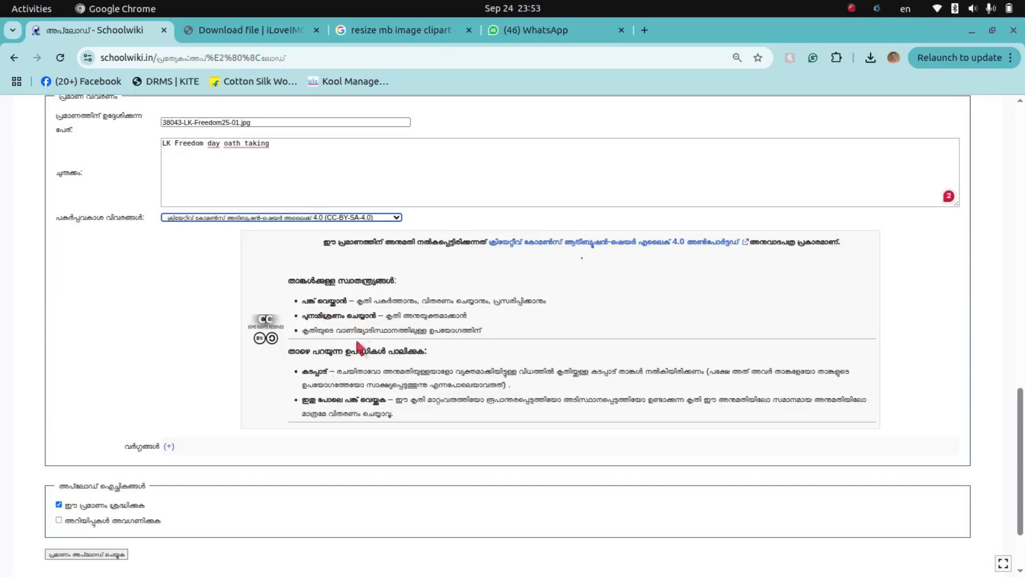
Add the school code 38043 as a category of the file
scroll(422, 376, down, 2)
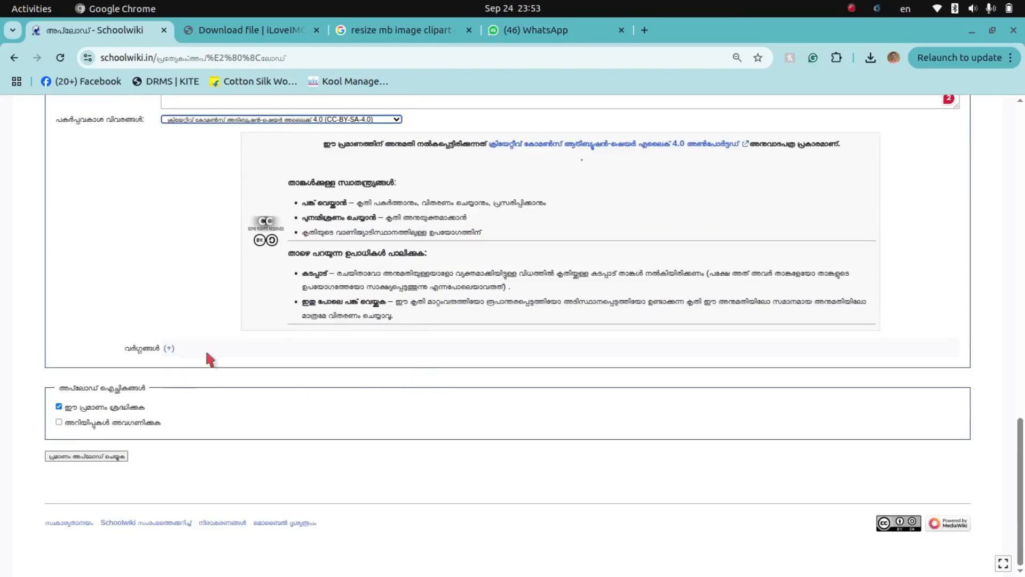
click(169, 350)
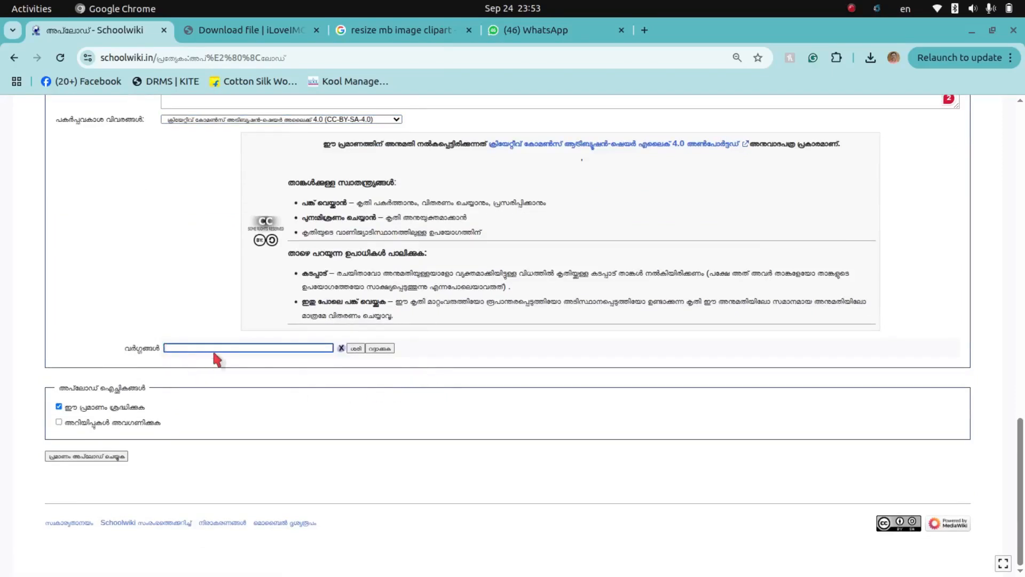
text(38043)
click(354, 350)
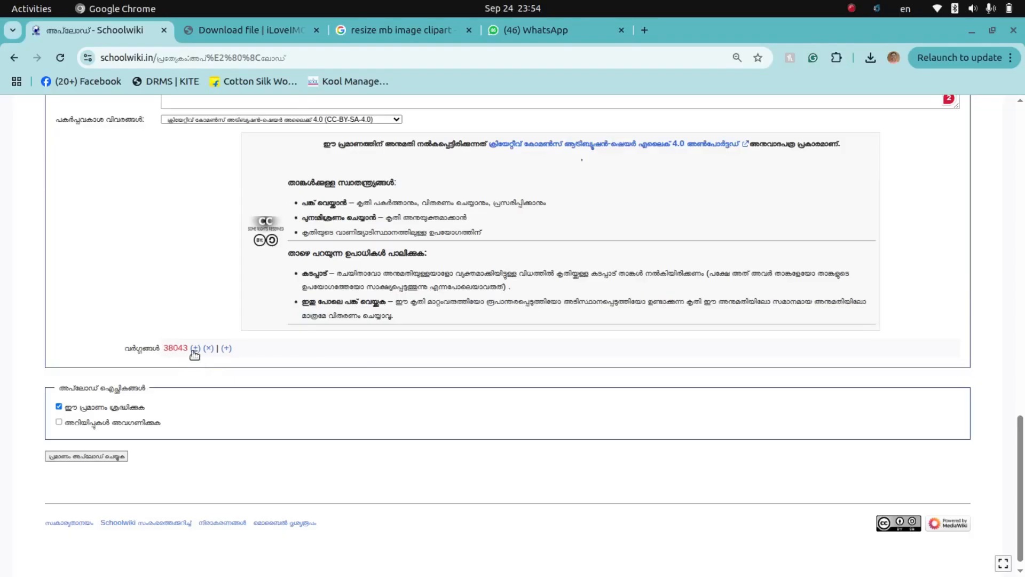
Add ലിറ്റിൽ കൈറ്റ്സ് as a second category using Malayalam input, and upload the file
click(226, 350)
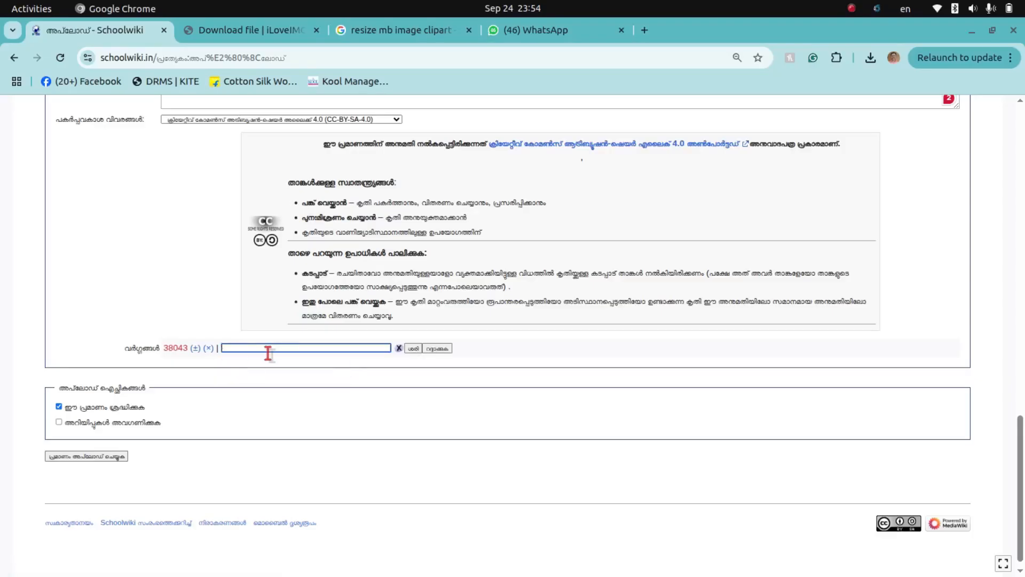
text(nf)
key(BackSpace)
key(BackSpace)
key(super+space)
text(ലി)
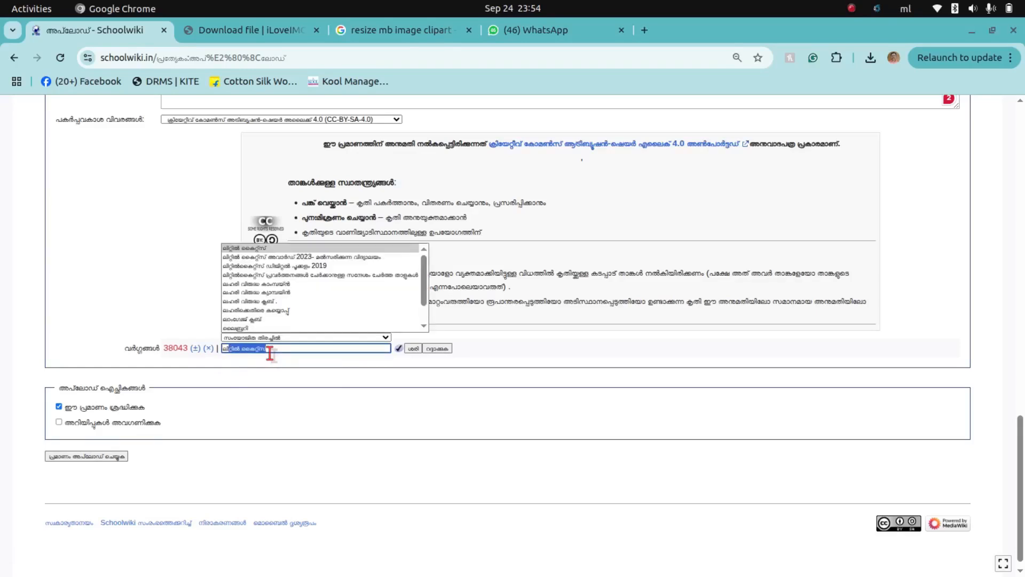
click(295, 351)
click(414, 350)
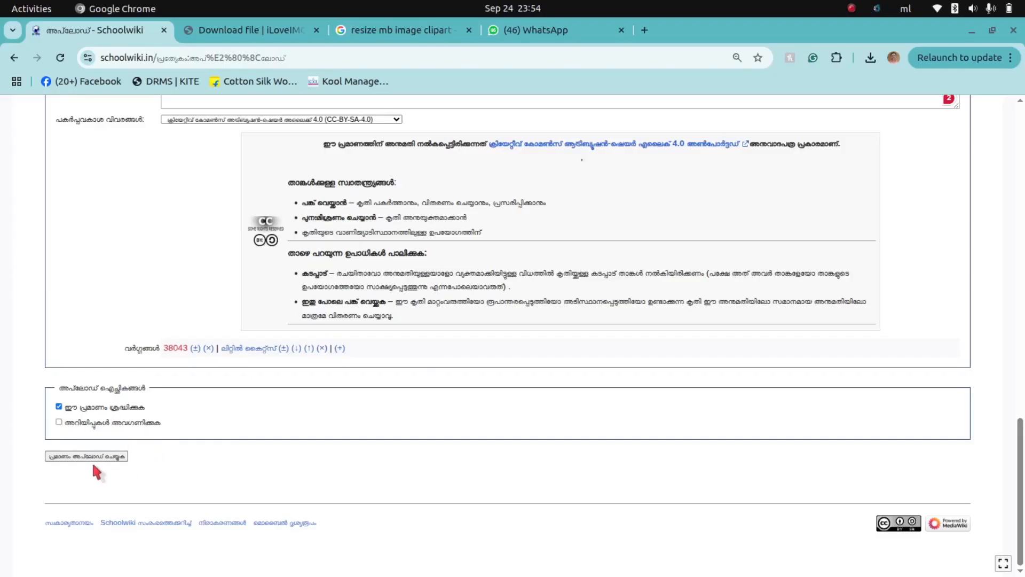
click(106, 459)
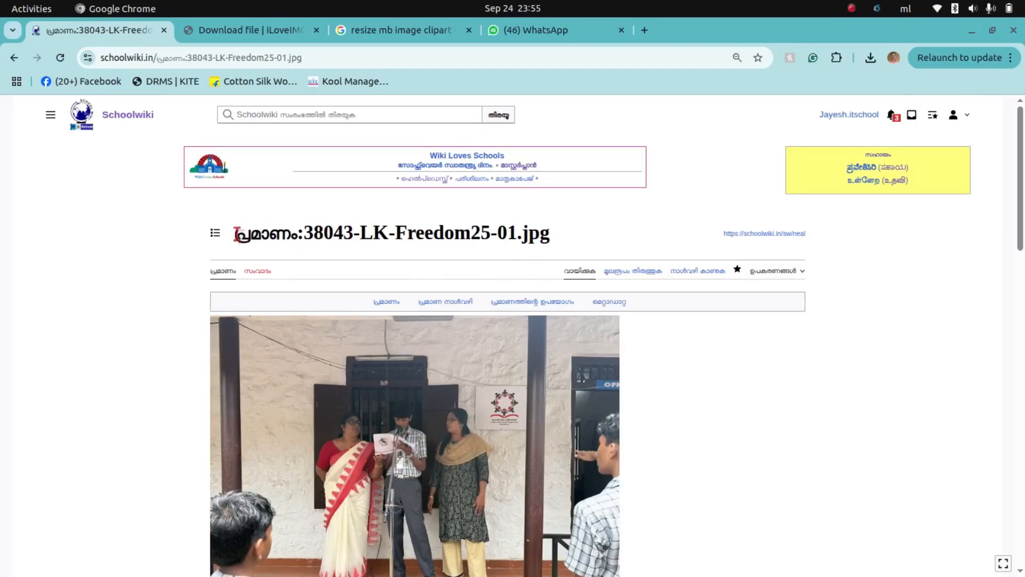
Copy the full title of the uploaded file's page, including the പ്രമാണം: prefix
drag(236, 235, 552, 240)
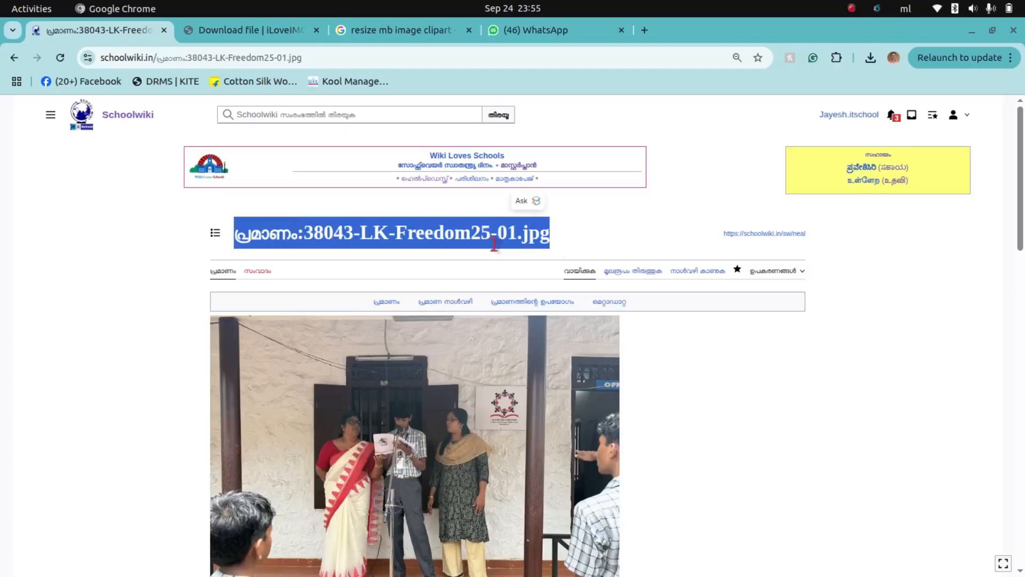
click(357, 239)
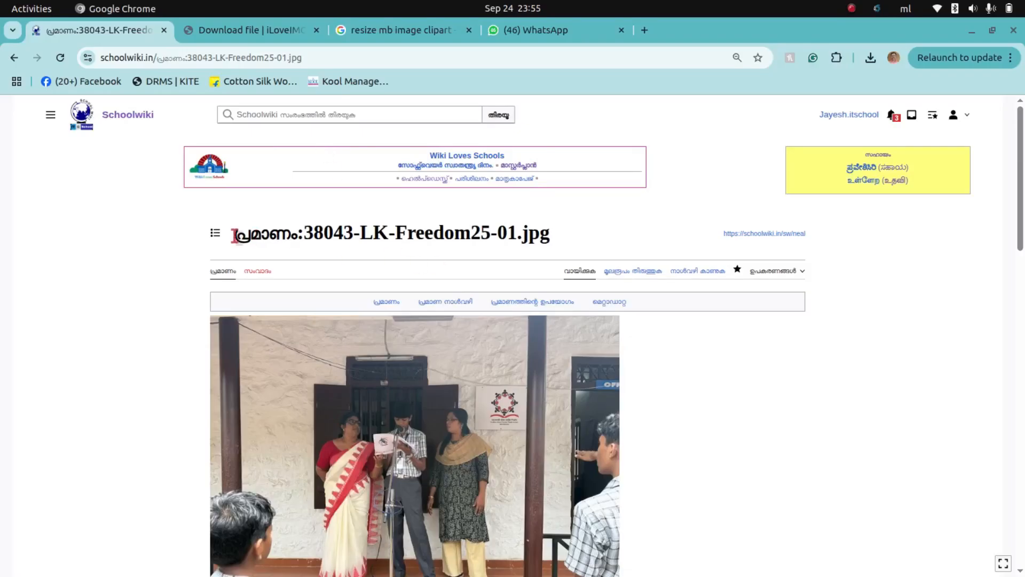
drag(235, 235, 556, 236)
key(super+c)
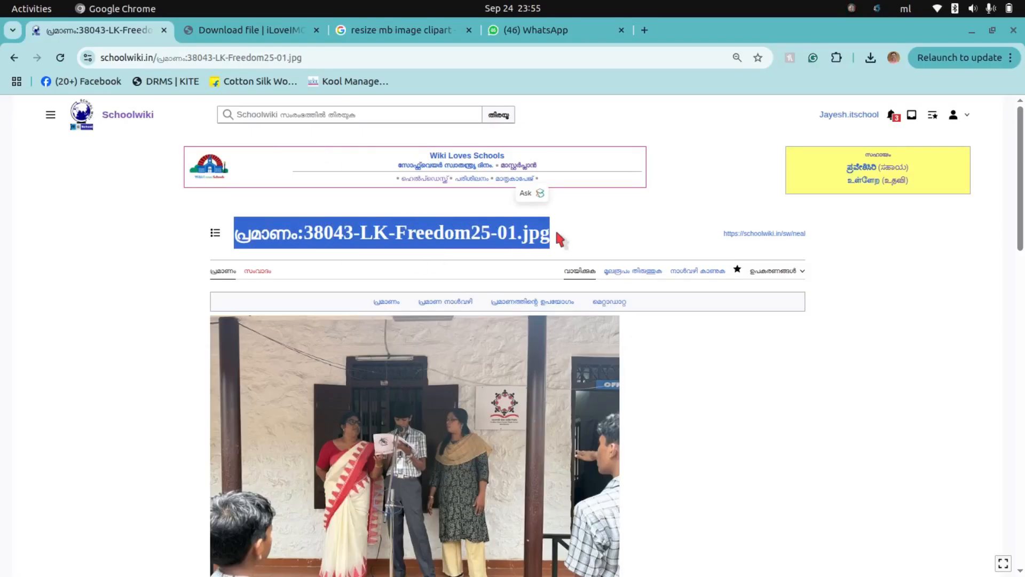
right_click(469, 237)
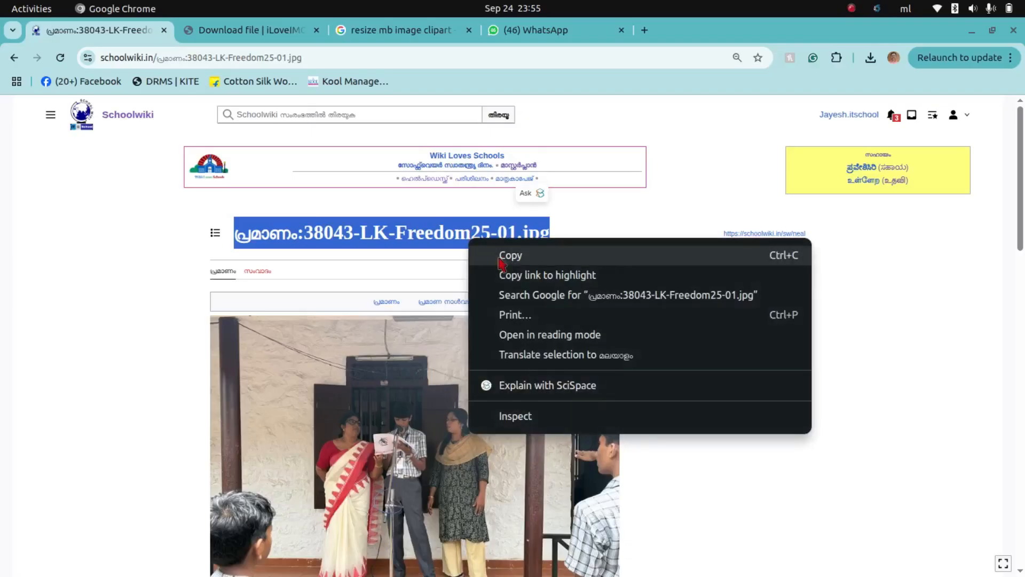
click(500, 257)
Switch the input language back to English, open Text Editor and paste the copied file title into the blank document
key(super)
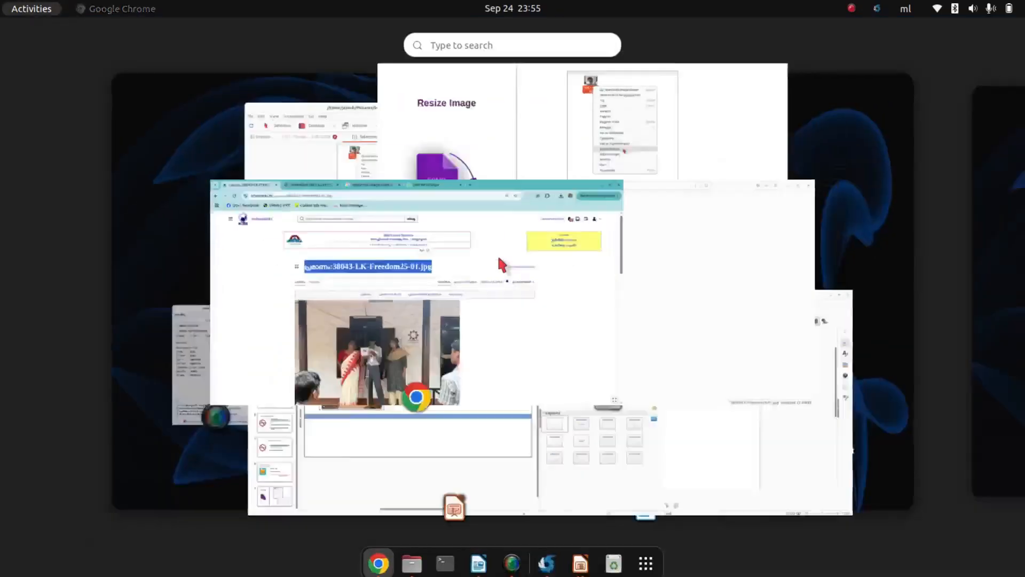
text(ുാ)
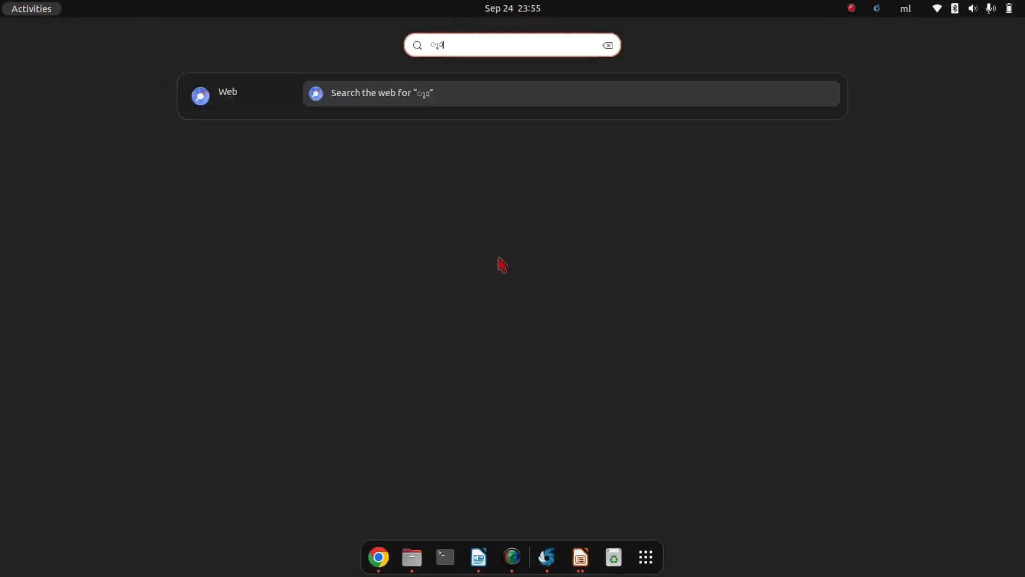
key(BackSpace)
key(BackSpace)
key(super+space)
text(t)
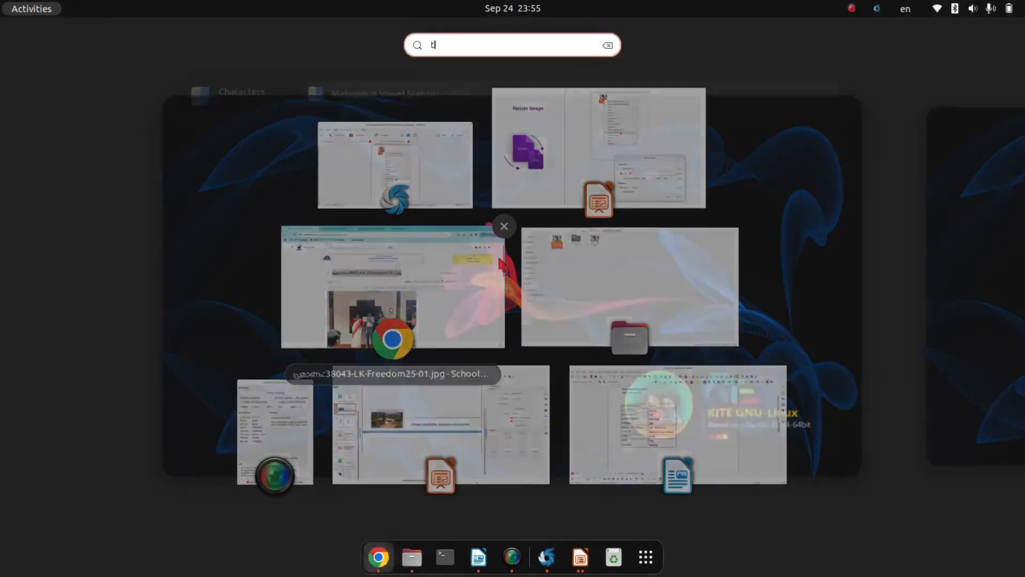
text(ext)
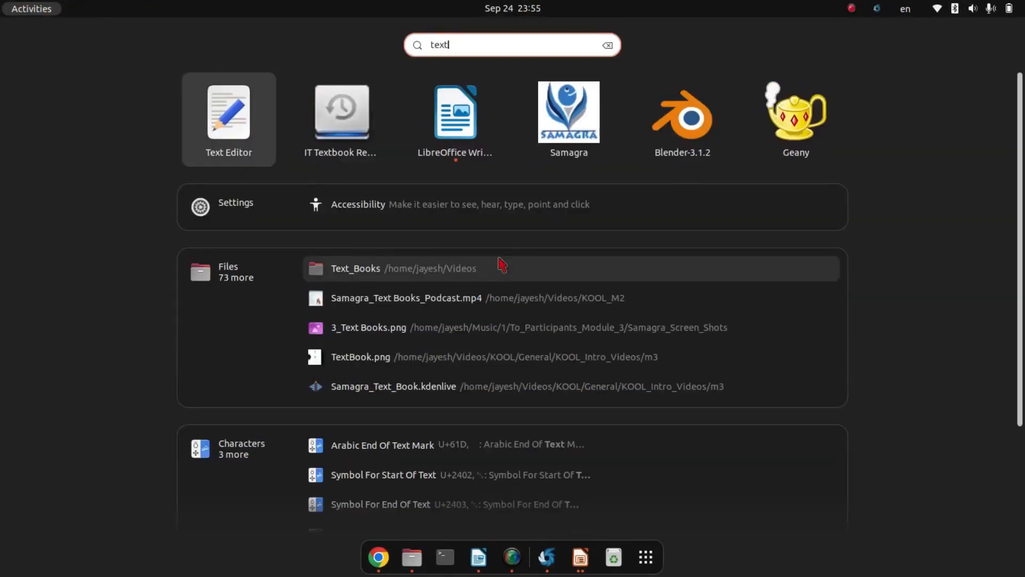
click(214, 120)
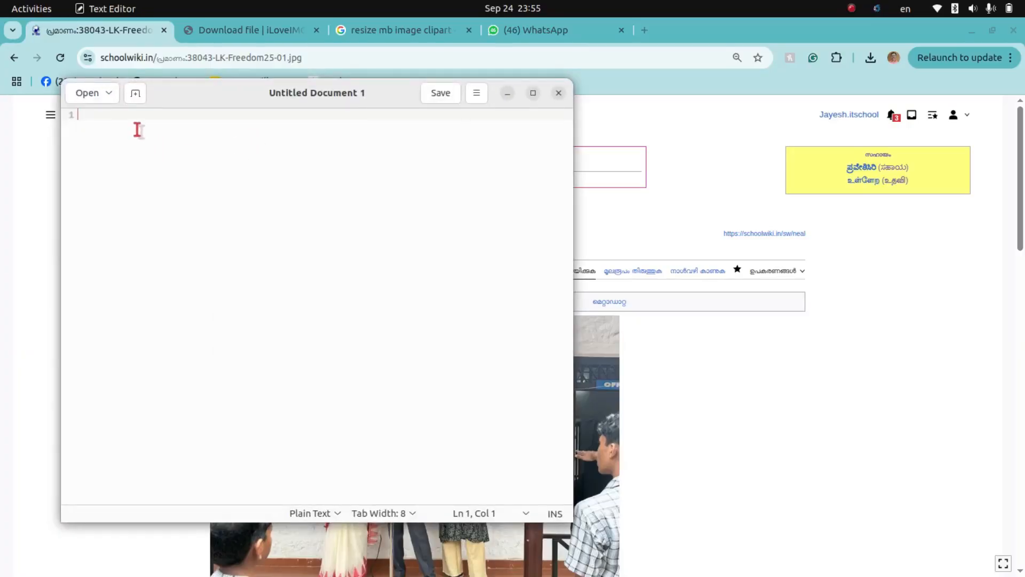
right_click(137, 128)
click(183, 206)
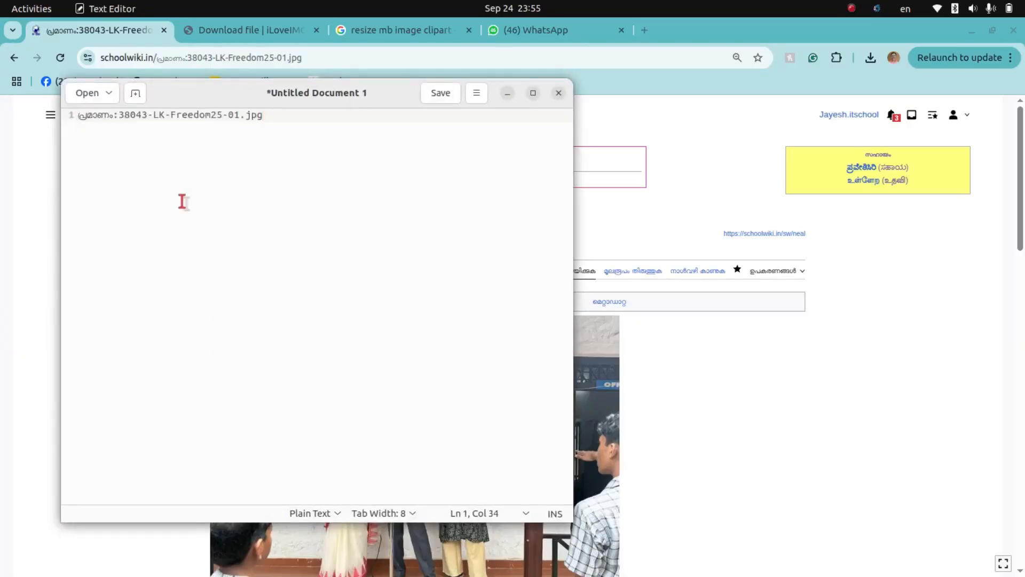
Switch back to Chrome and open the school's page by searching Schoolwiki for the code 38043
click(630, 112)
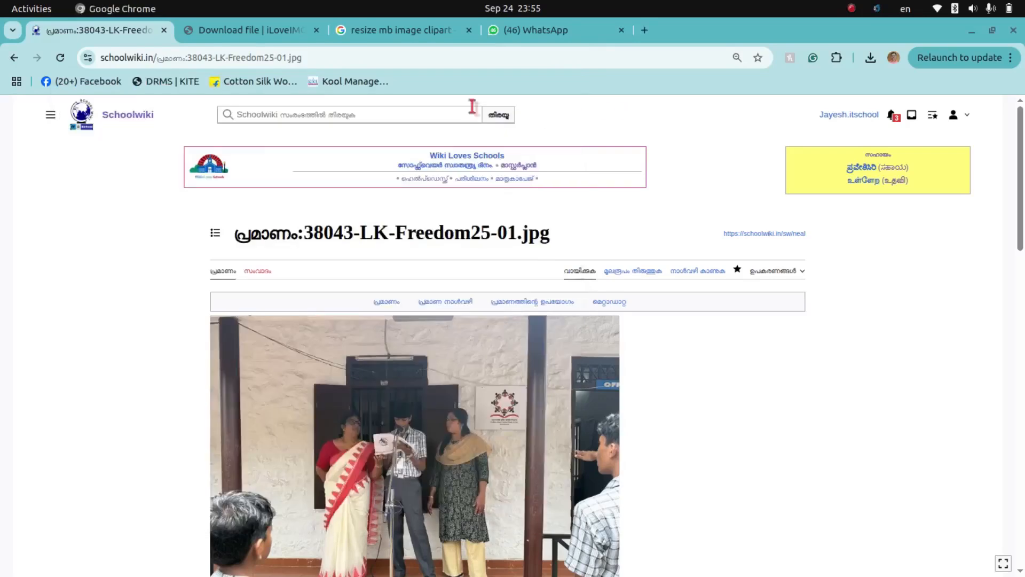
click(308, 113)
text(38043)
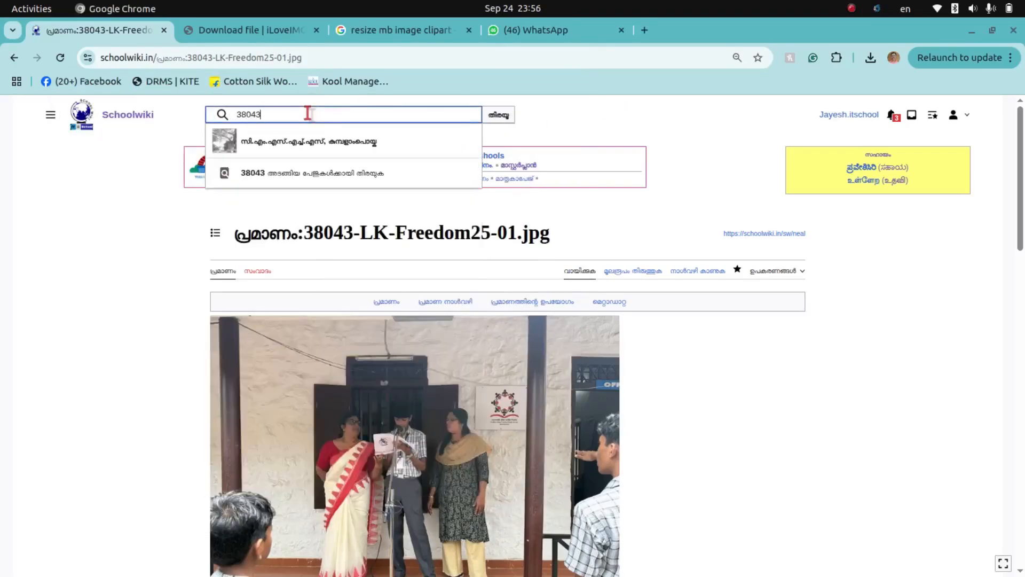
click(331, 140)
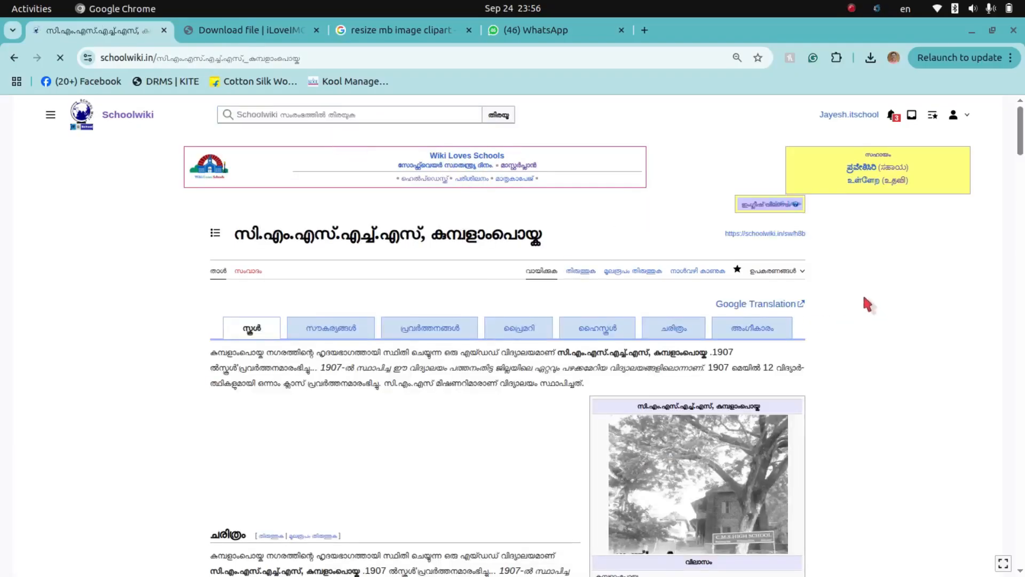
Open the ലിറ്റിൽകൈറ്റ്സ് page from the clubs list in the school page's infobox
scroll(780, 293, down, 4)
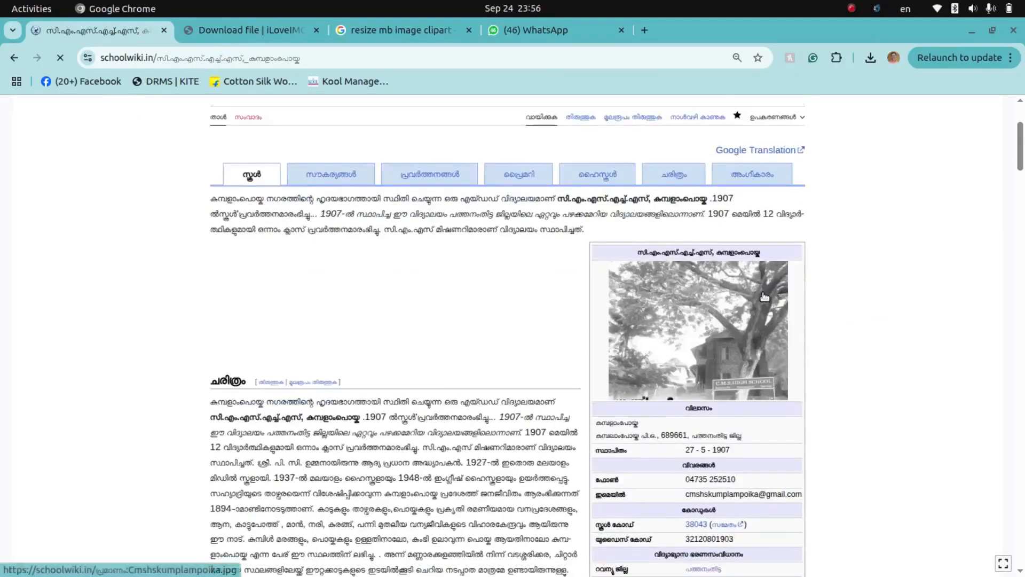
scroll(760, 308, down, 4)
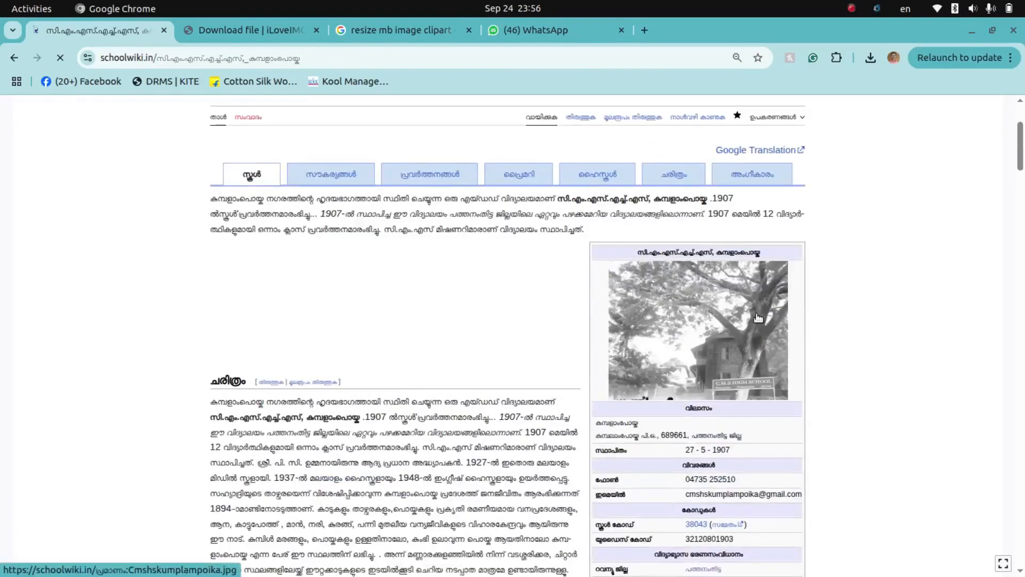
scroll(759, 317, down, 7)
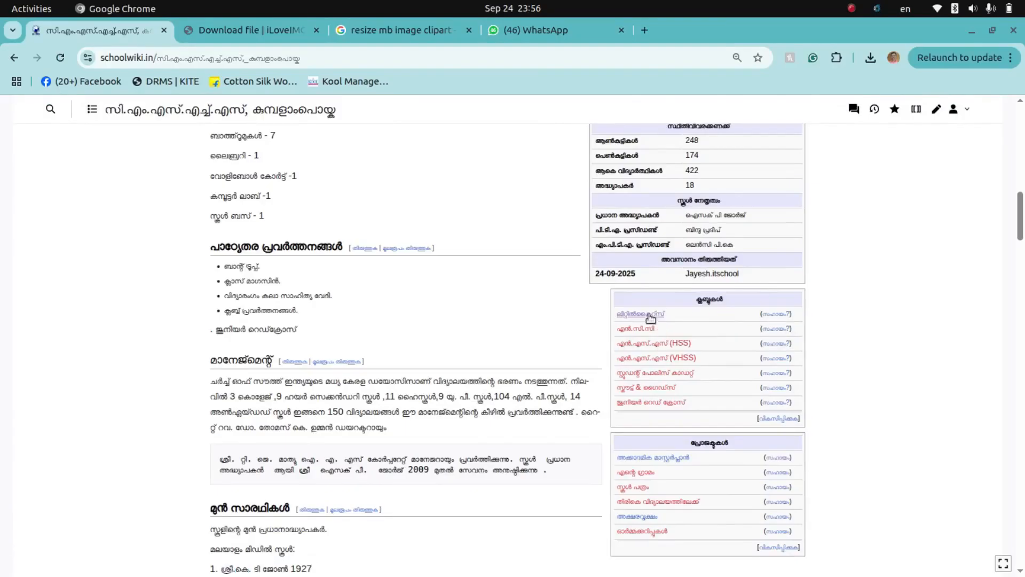
click(650, 315)
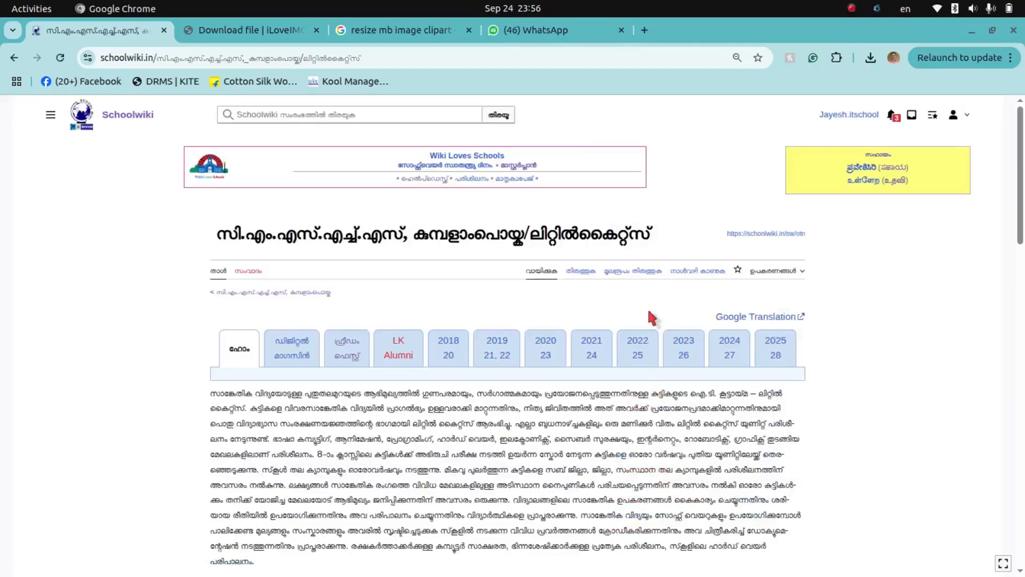
View the 2025-28 batch page, and open the ഫ്രീഡം ഫെസ്റ്റ് subpage of the Little Kites section
scroll(464, 292, down, 3)
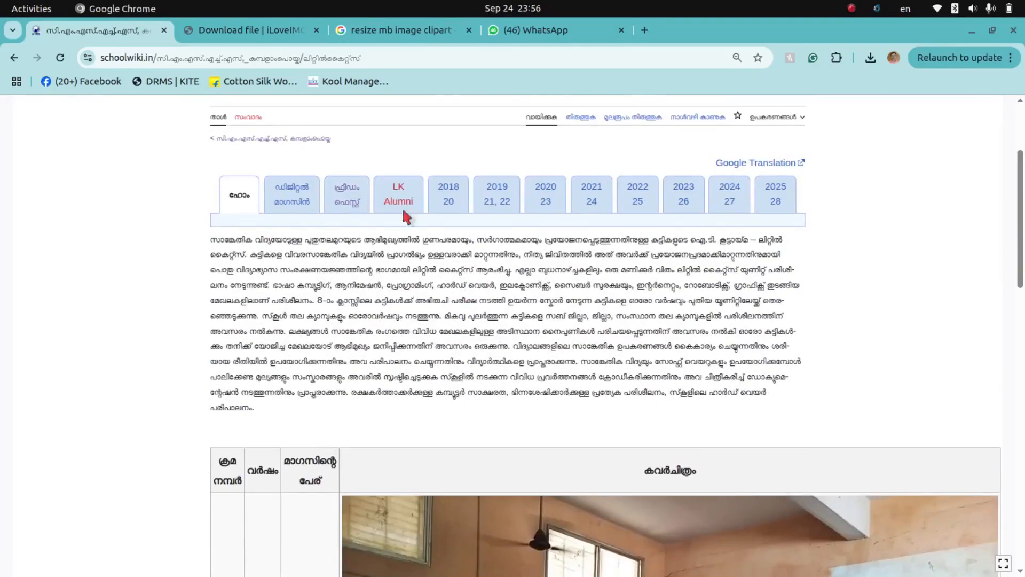
mouse_move(354, 208)
click(776, 204)
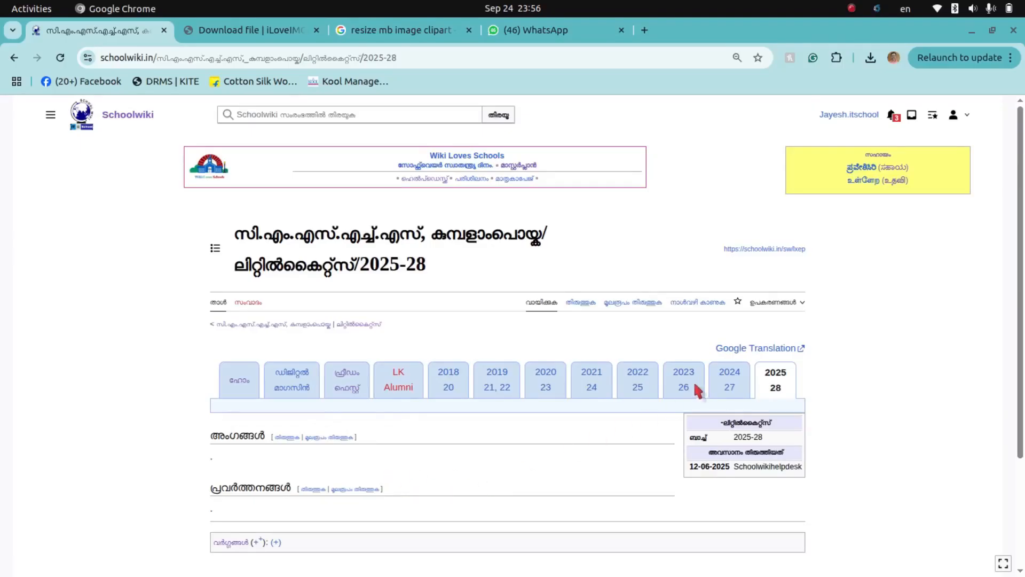
click(354, 391)
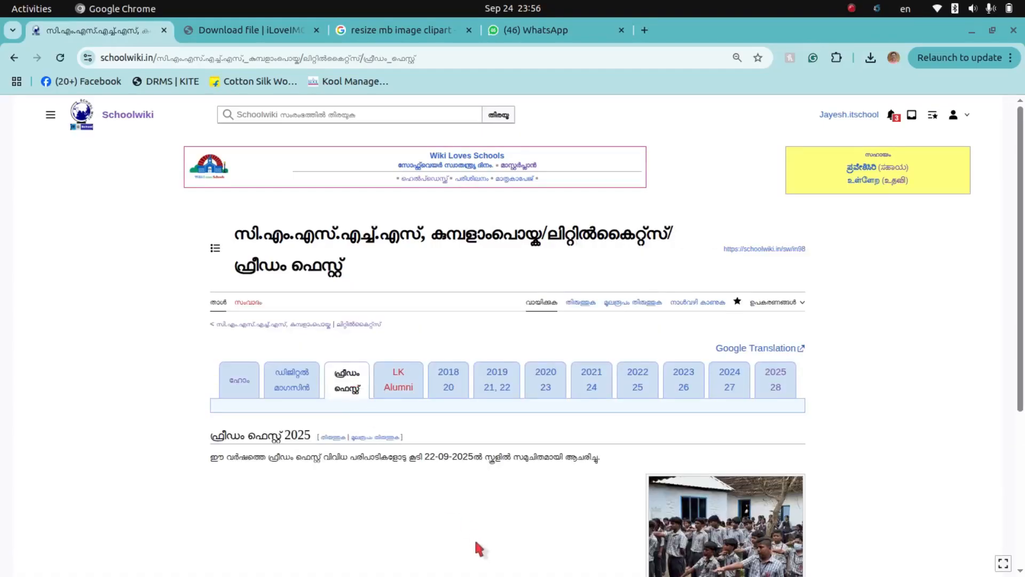
Open the ഫ്രീഡം ഫെസ്റ്റ് page in the visual editor and add blank lines between the event sentence and the existing photo
scroll(506, 496, down, 5)
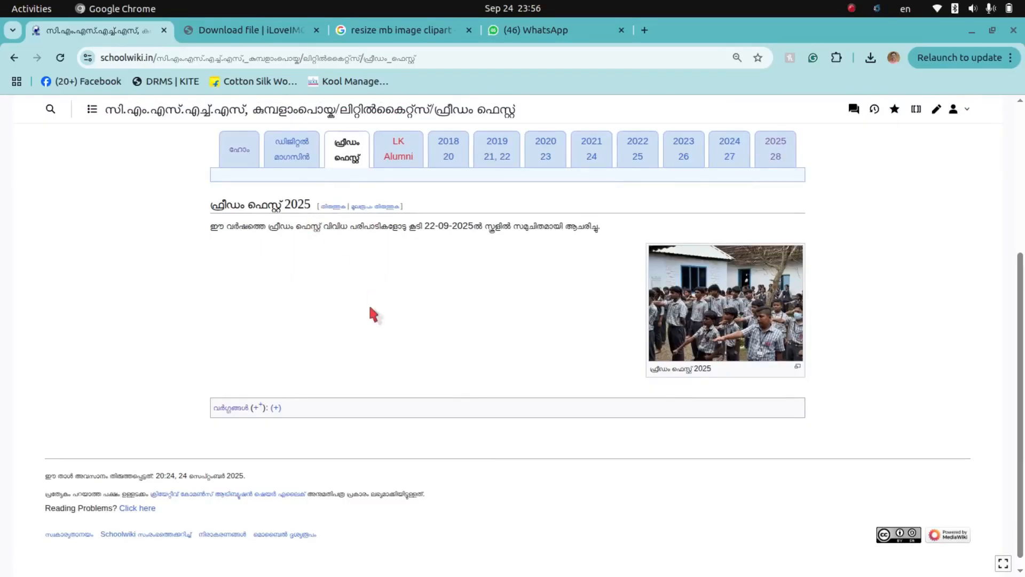
scroll(371, 313, up, 3)
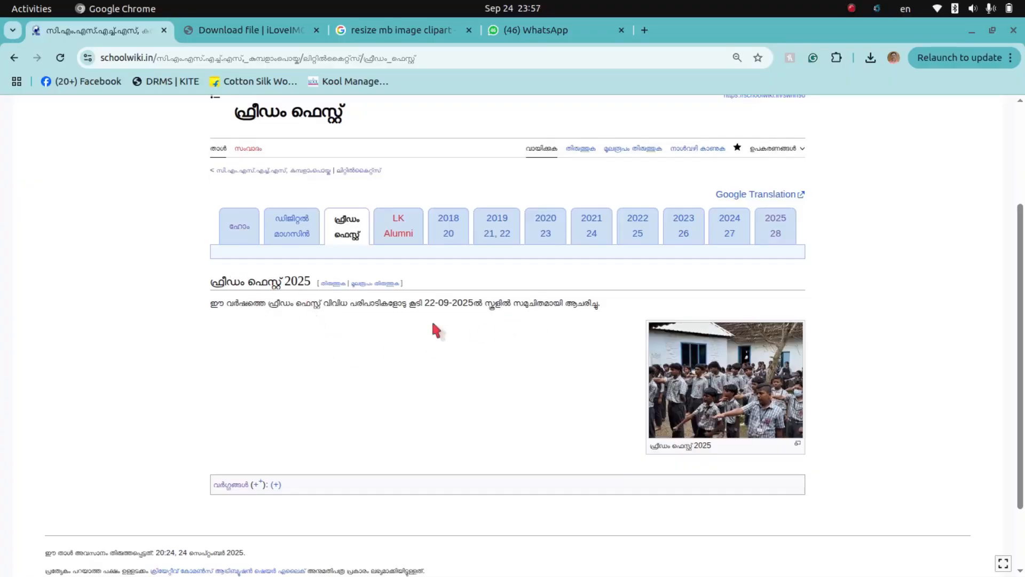
mouse_move(584, 152)
click(581, 150)
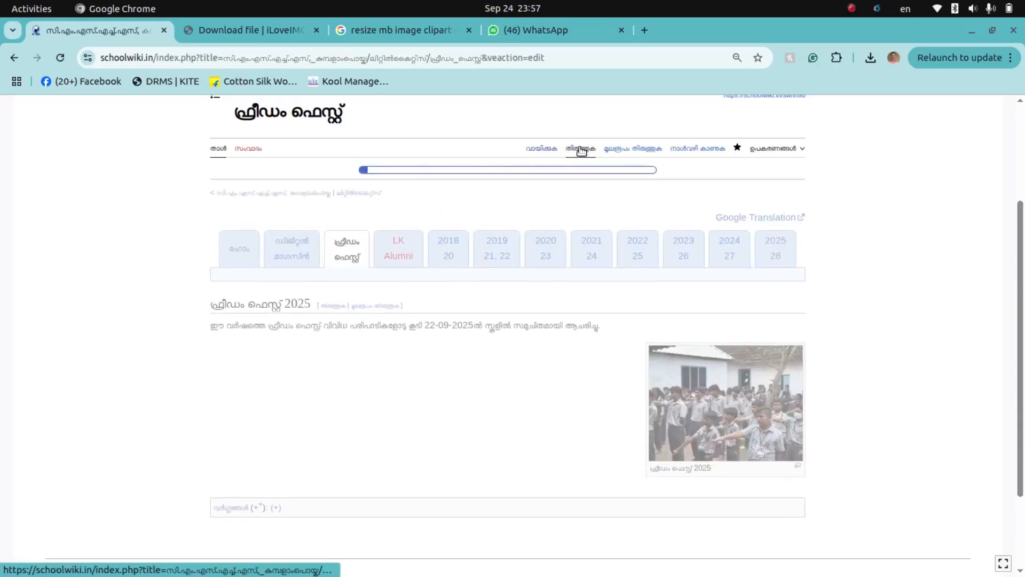
click(606, 318)
key(Return)
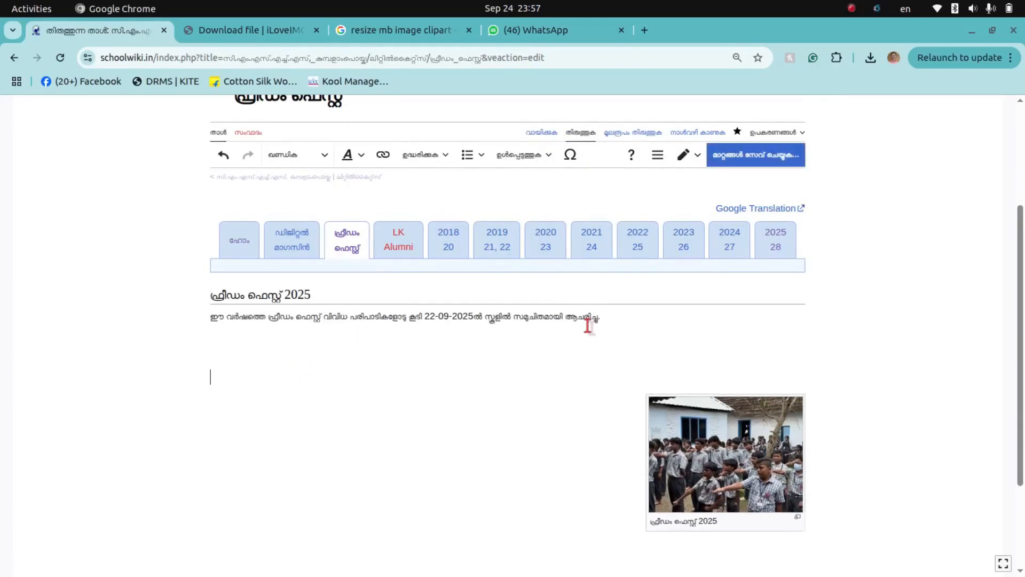
key(Return)
click(665, 475)
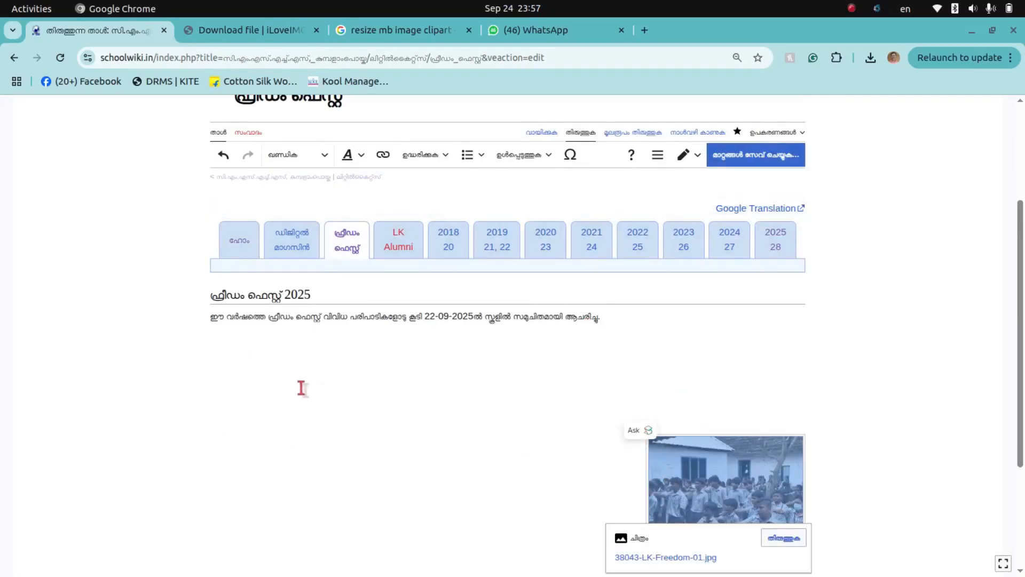
Enter the text റോബോട്ടിക് ഫെസ്റ്റ് on the blank line above the existing photo, using Malayalam input
click(235, 384)
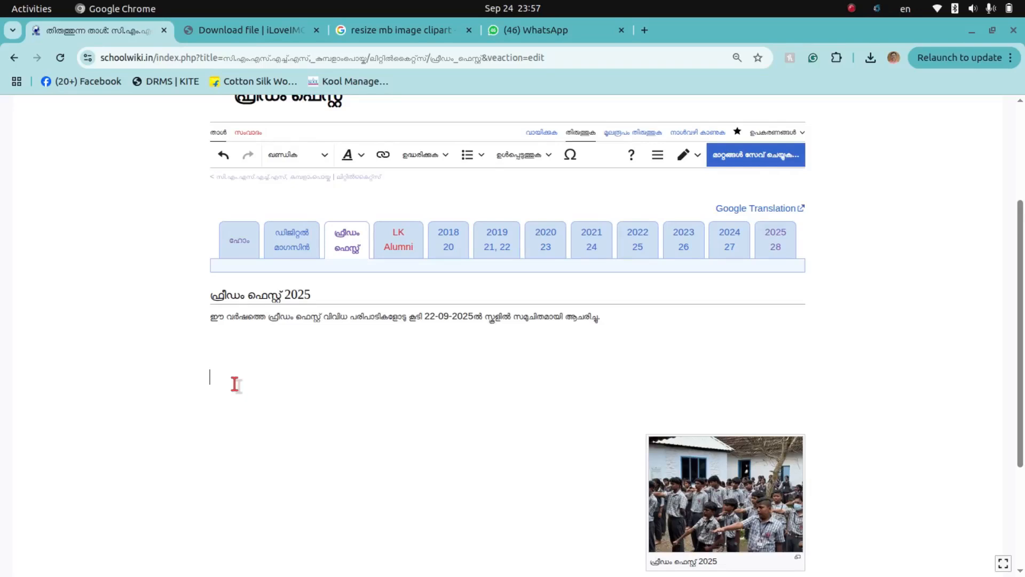
text(J)
key(BackSpace)
key(super+space)
text(റേ)
text(ബ)
text(ോട്ട)
key(BackSpace)
key(BackSpace)
key(BackSpace)
text(ക് ഫെസ്റ)
key(BackSpace)
key(BackSpace)
Format the റോബോട്ടിക് ഫെസ്റ്റ് line as a heading with the തലക്കെട്ട് style
click(292, 377)
drag(292, 376, 198, 367)
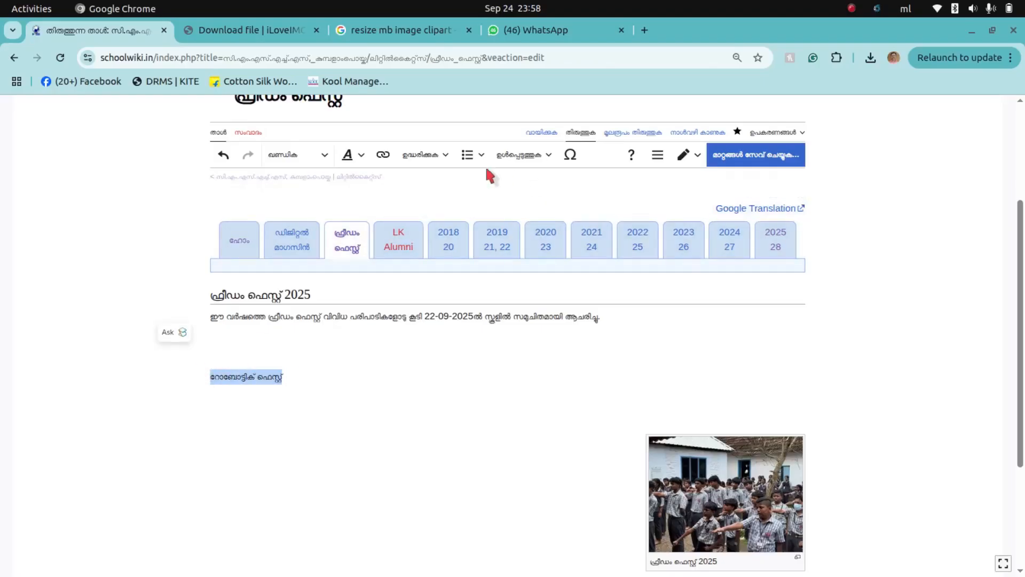
click(318, 157)
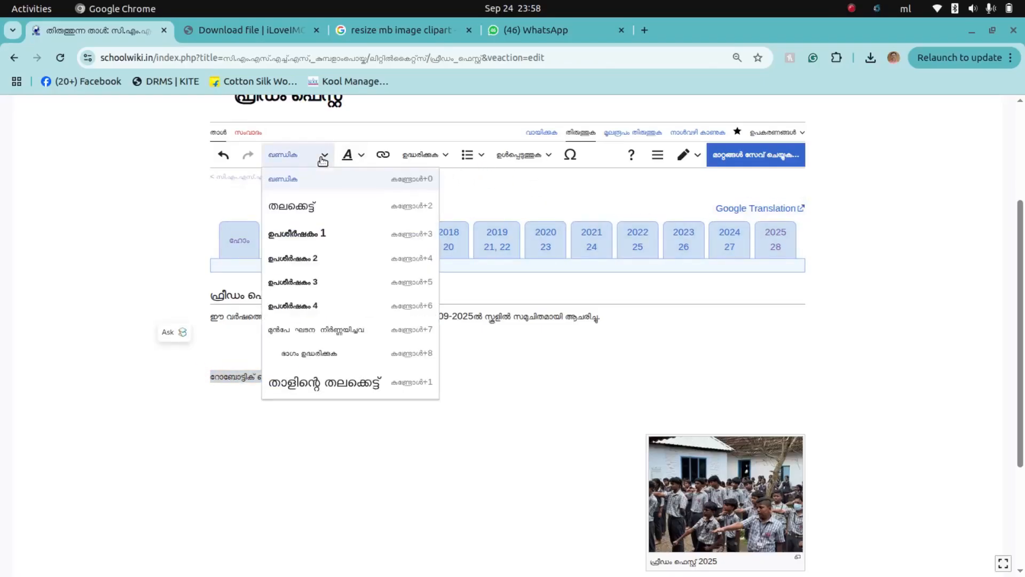
click(314, 212)
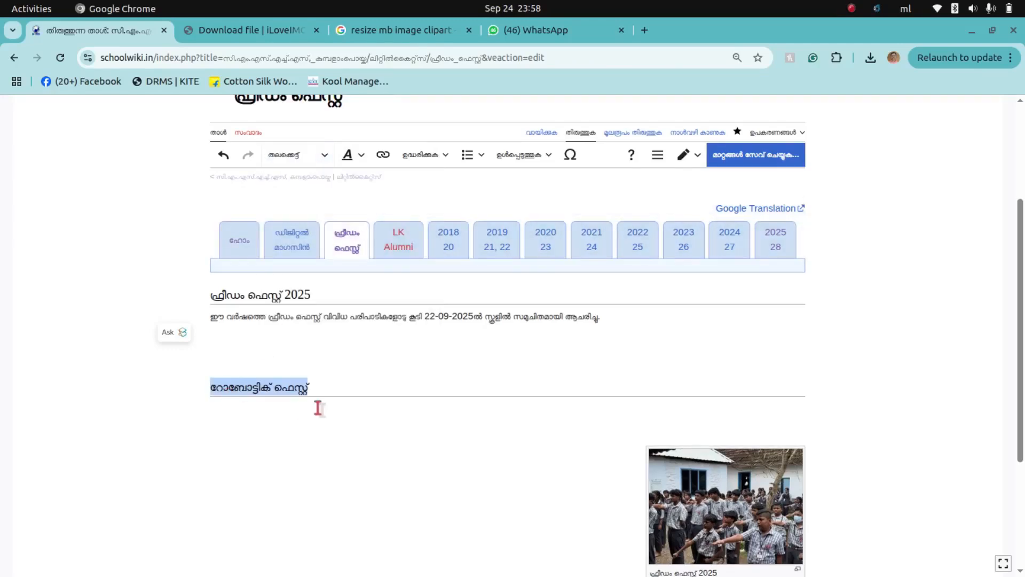
Choose the uploaded image 38043-LK-Freedom25-01 for the line below the event sentence, captioned സ്വതന്ത്ര സോഫ്റ്റ്‌വെയർ ദിനം 2025- സത്യപ്രതിജ്ഞ
click(251, 337)
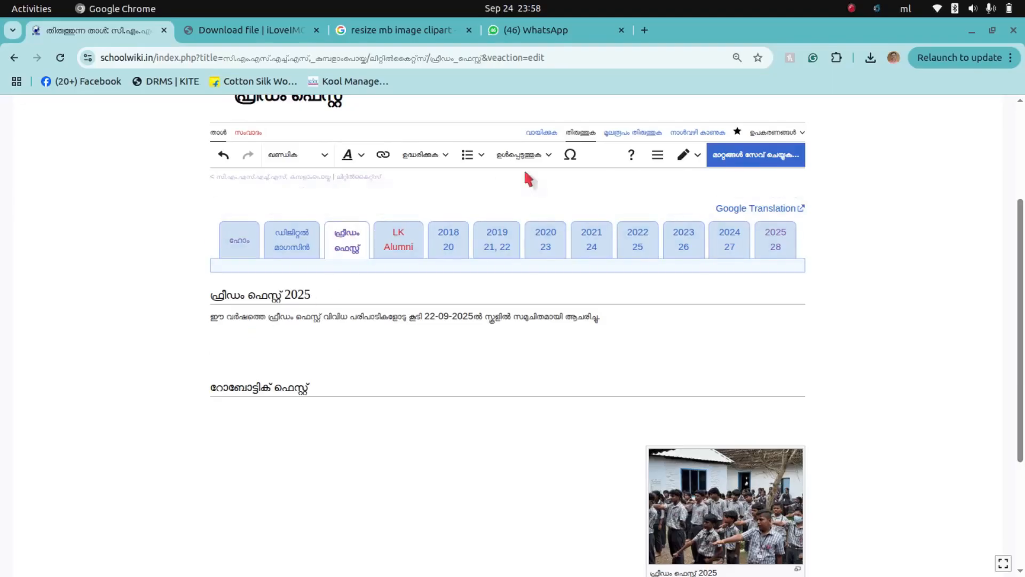
click(554, 157)
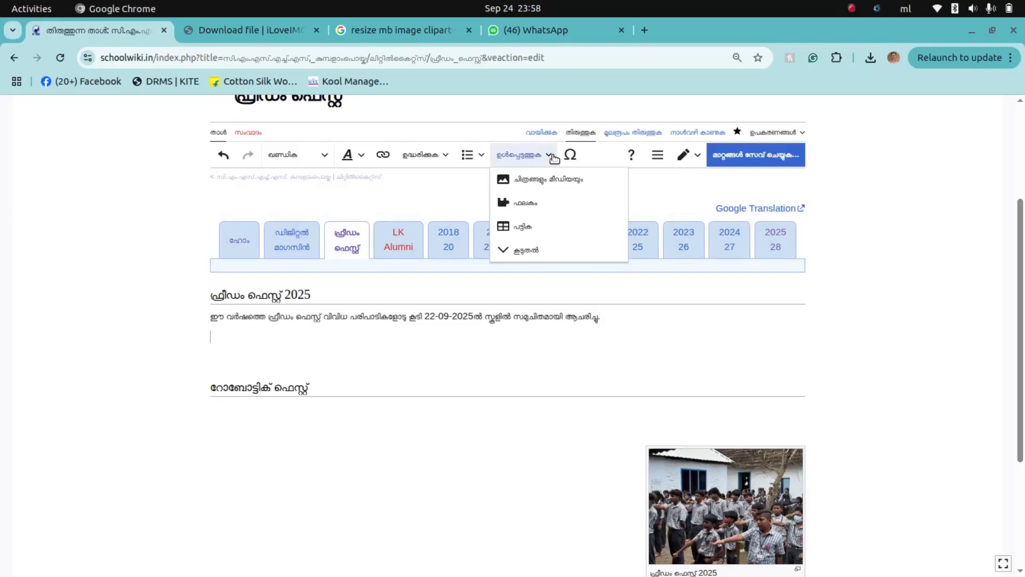
click(550, 183)
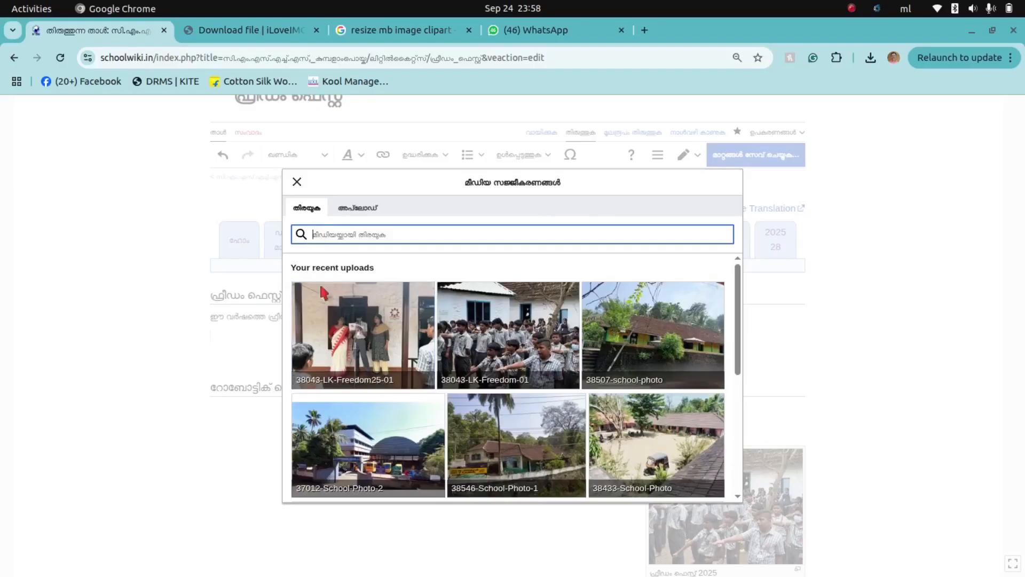
click(373, 347)
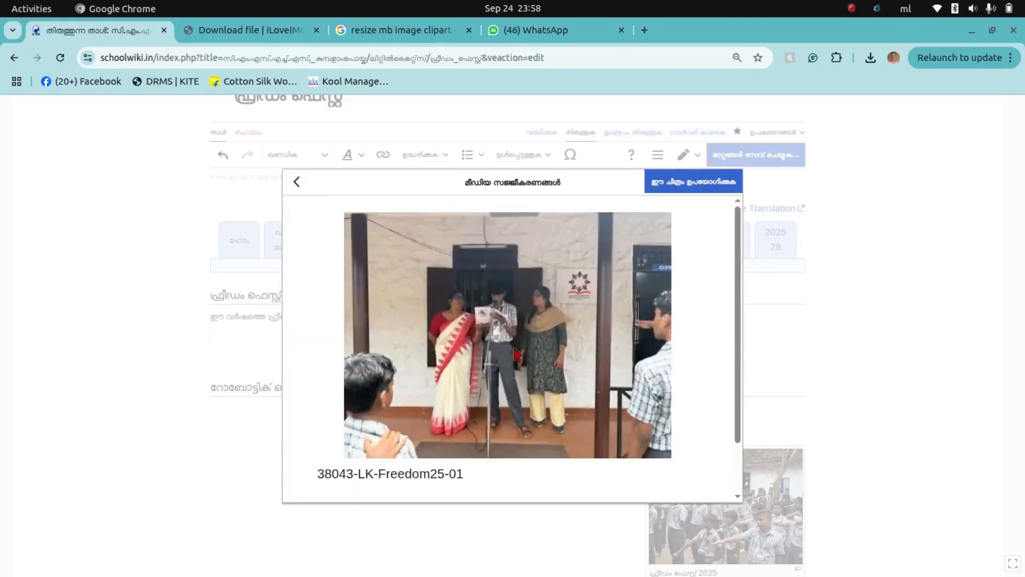
click(685, 184)
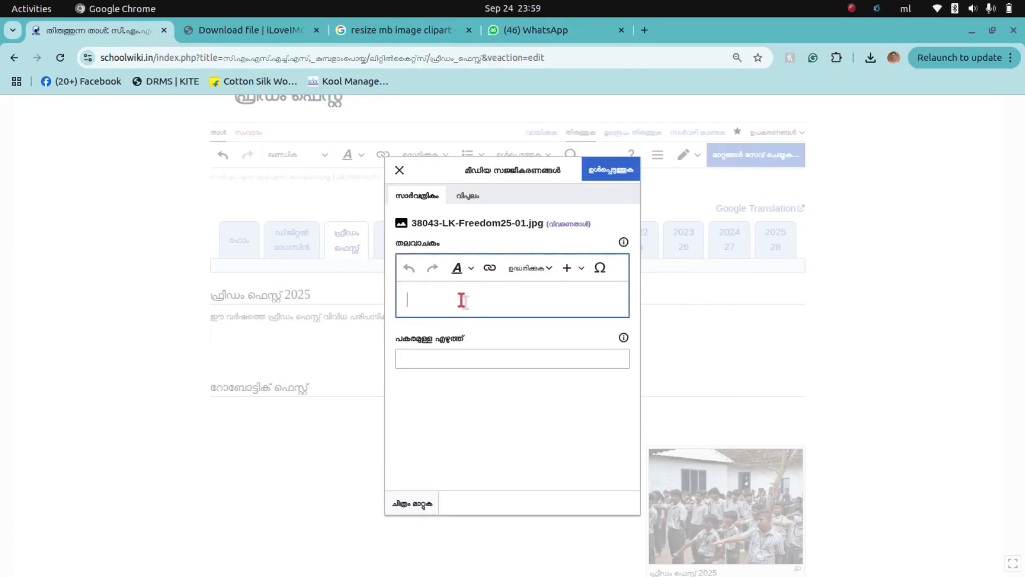
text(സ്വതന്ത്ര സോഫ്റ്റ്വെയർ ദിനം 2025- സത്യപ്രതിജ്ഞ)
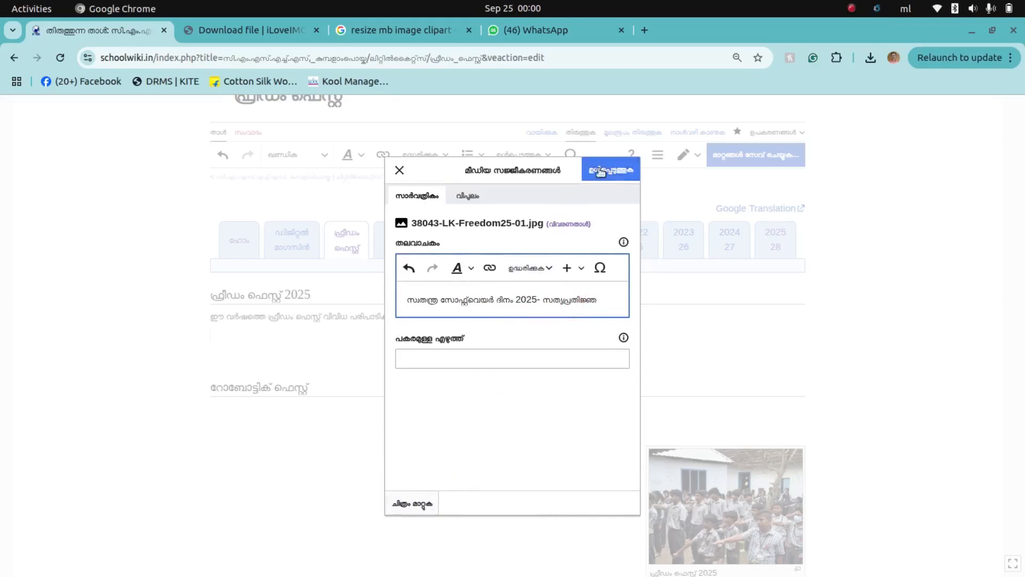
Insert the image left-aligned (ഇടത്) as a thumbnail (ലഘുചിത്രം) with a custom size of 300 × 225 px
click(463, 198)
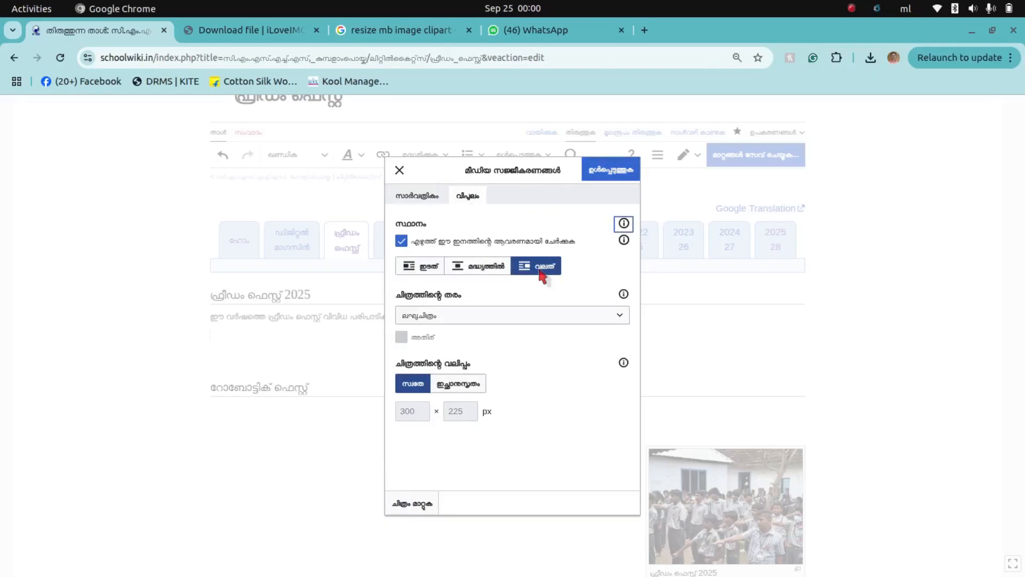
click(427, 272)
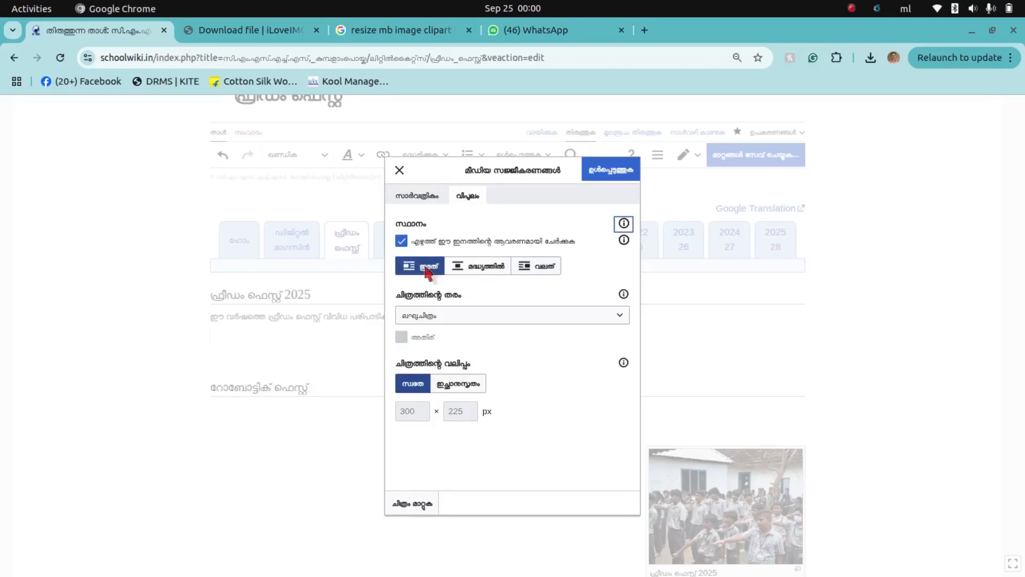
click(610, 315)
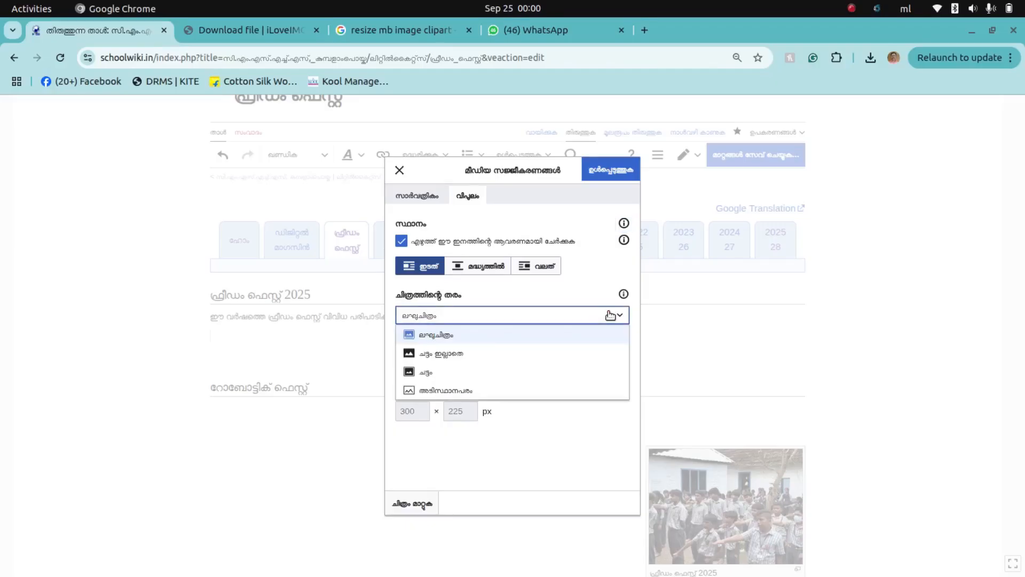
click(430, 377)
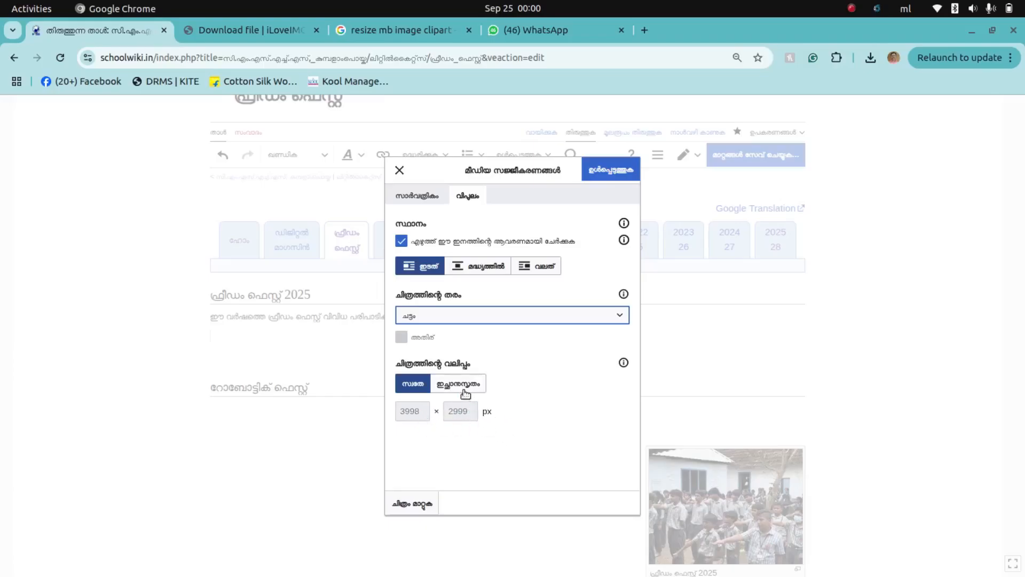
click(465, 385)
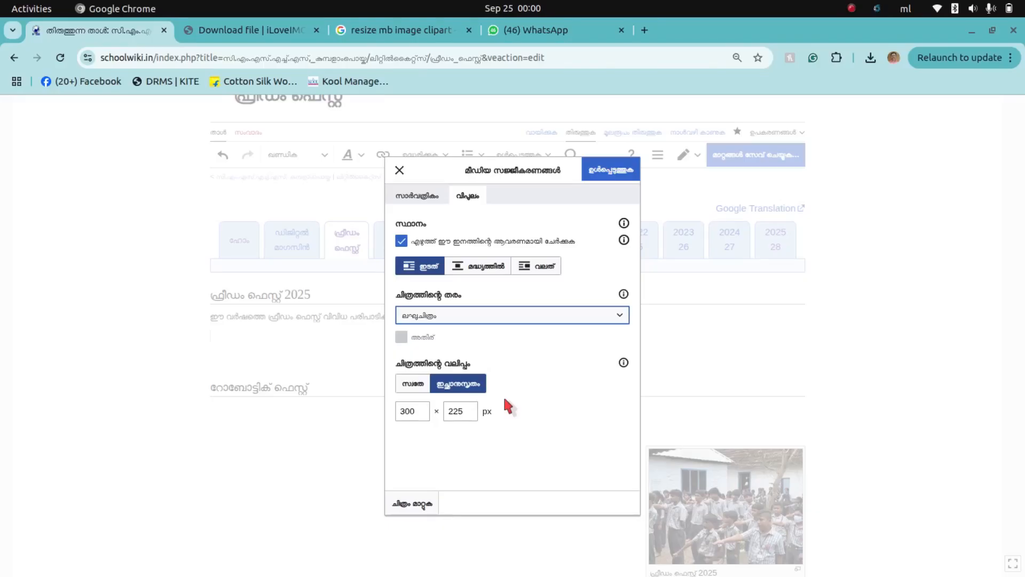
click(600, 177)
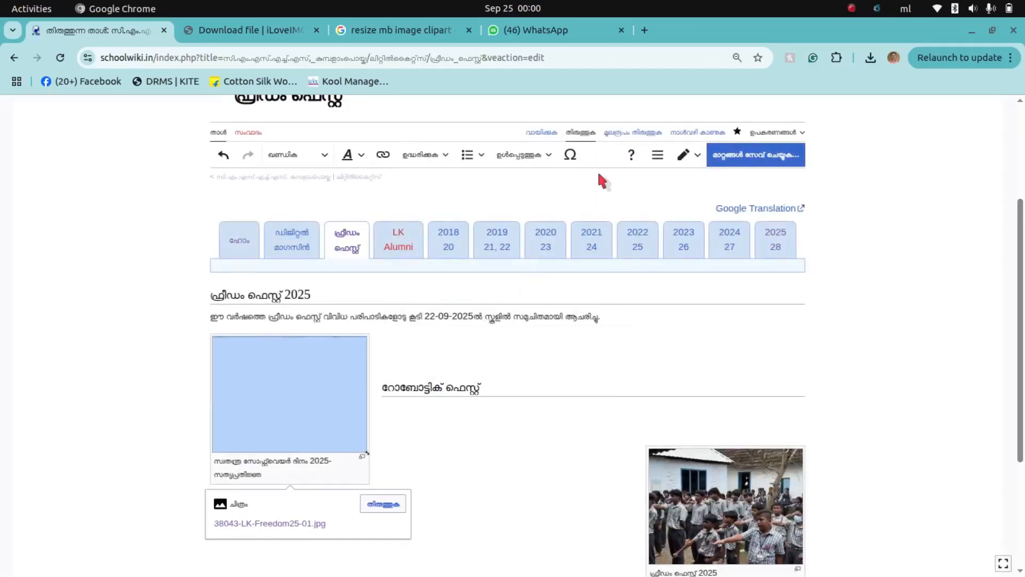
Add blank lines before the റോബോട്ടിക് ഫെസ്റ്റ് heading to move it below the inserted image, and check the page layout
click(411, 366)
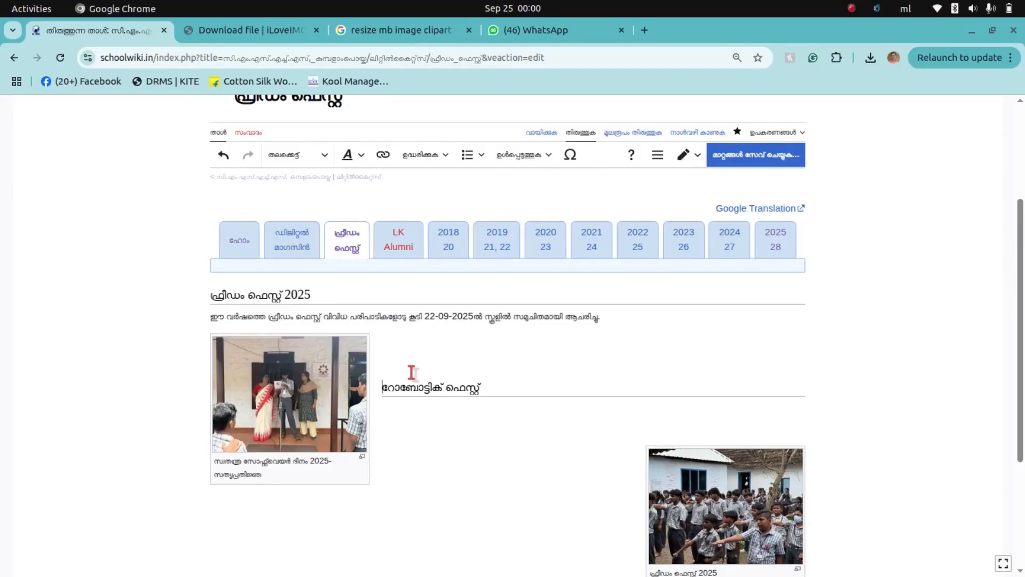
key(Return)
key(Return)
key(Return)
key(Return)
key(Return)
key(Return)
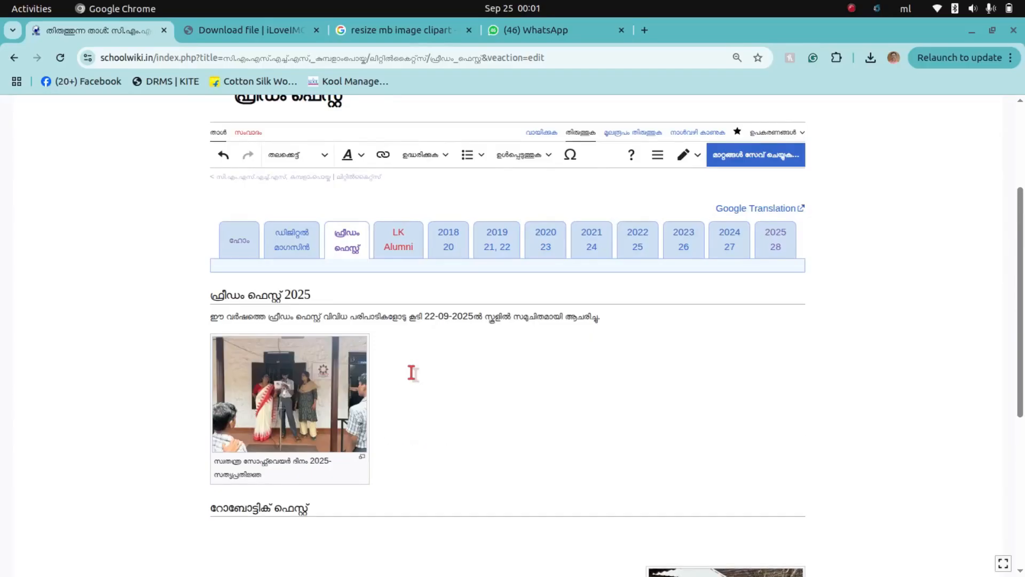
scroll(451, 379, down, 4)
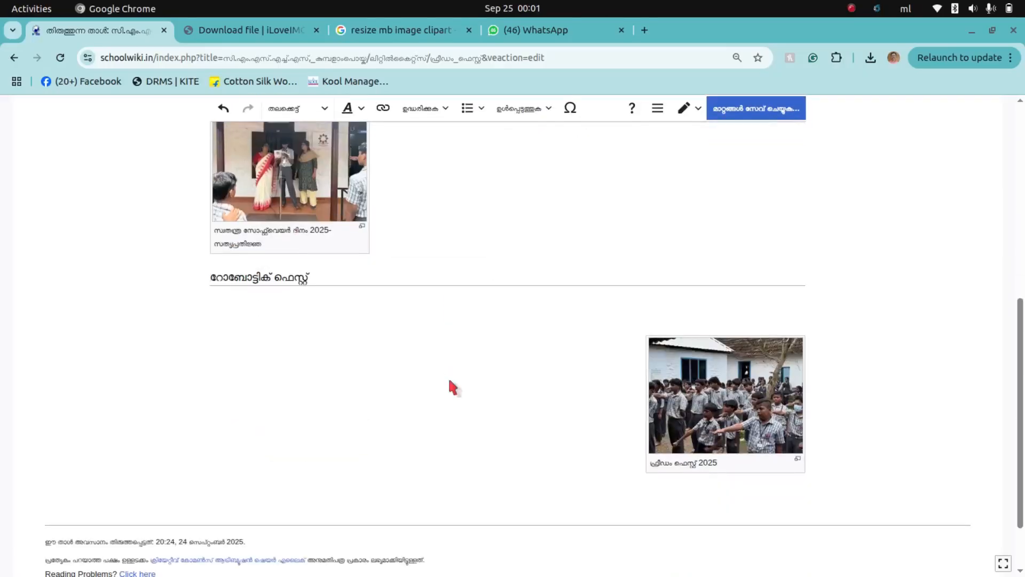
scroll(444, 384, up, 3)
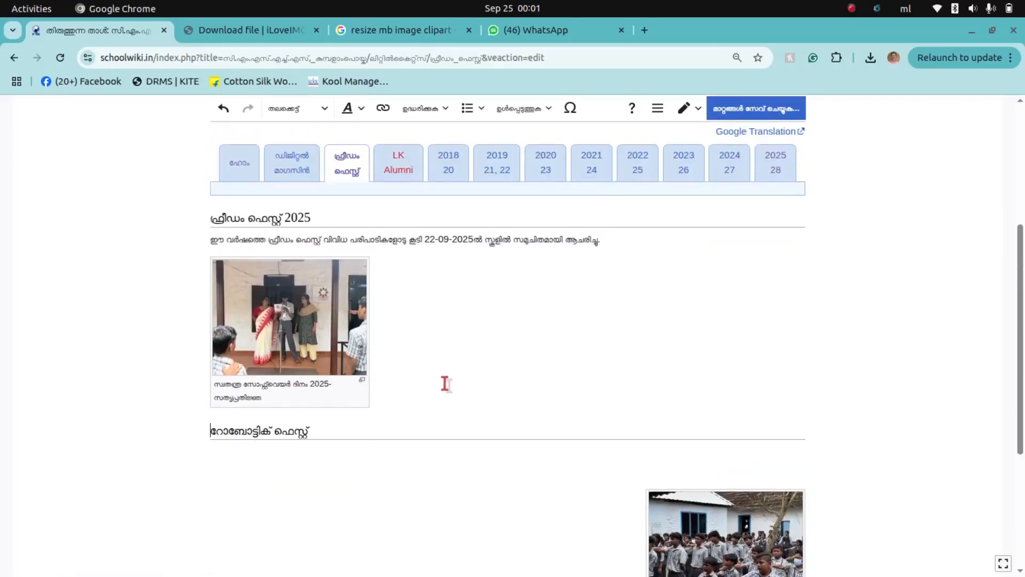
Start a gallery (ചിത്രശാല) beside the left-aligned photo, with 38043-LK-Freedom25-01 as its first image
scroll(446, 384, down, 3)
scroll(444, 383, up, 3)
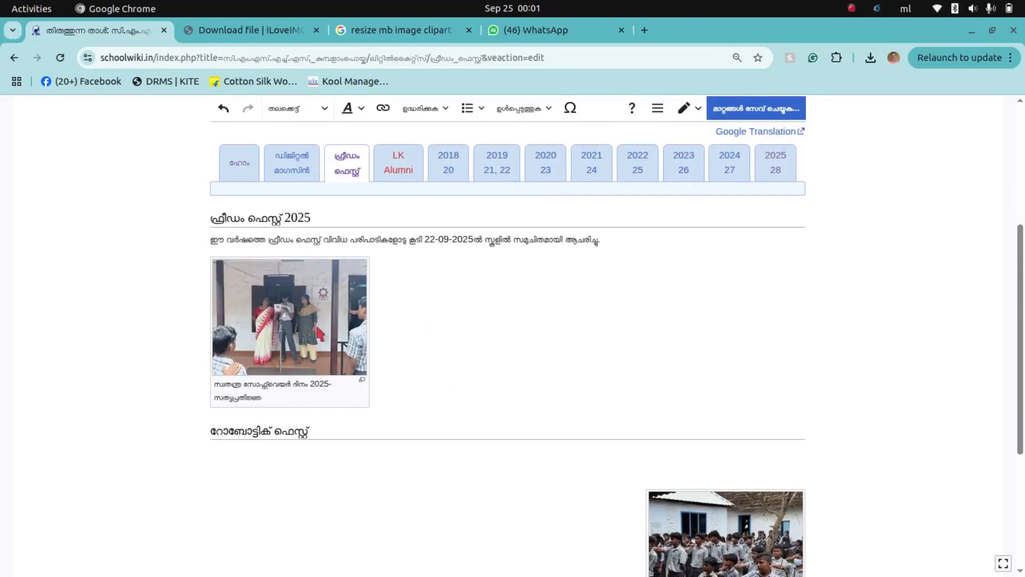
scroll(600, 464, down, 4)
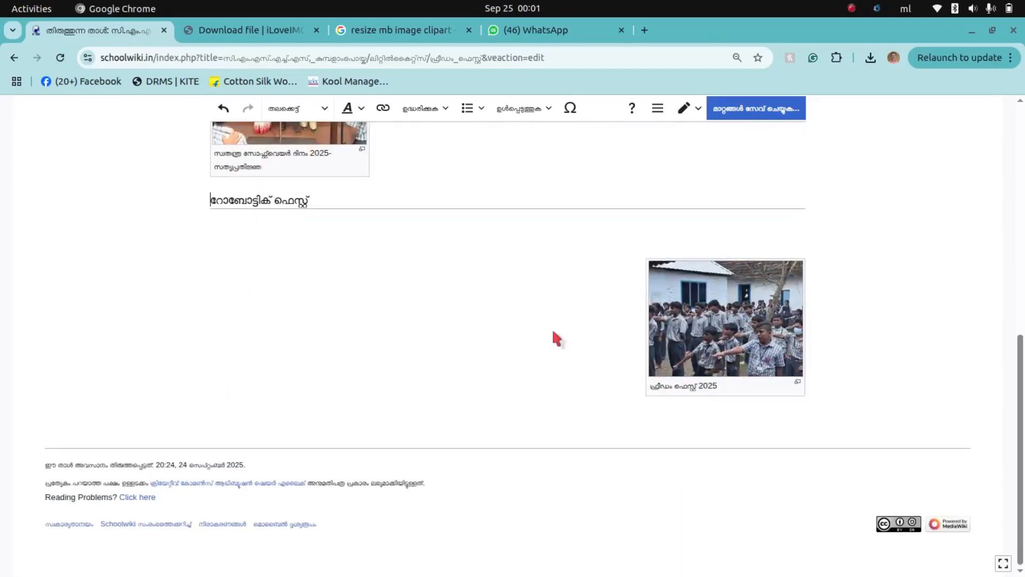
scroll(529, 334, up, 5)
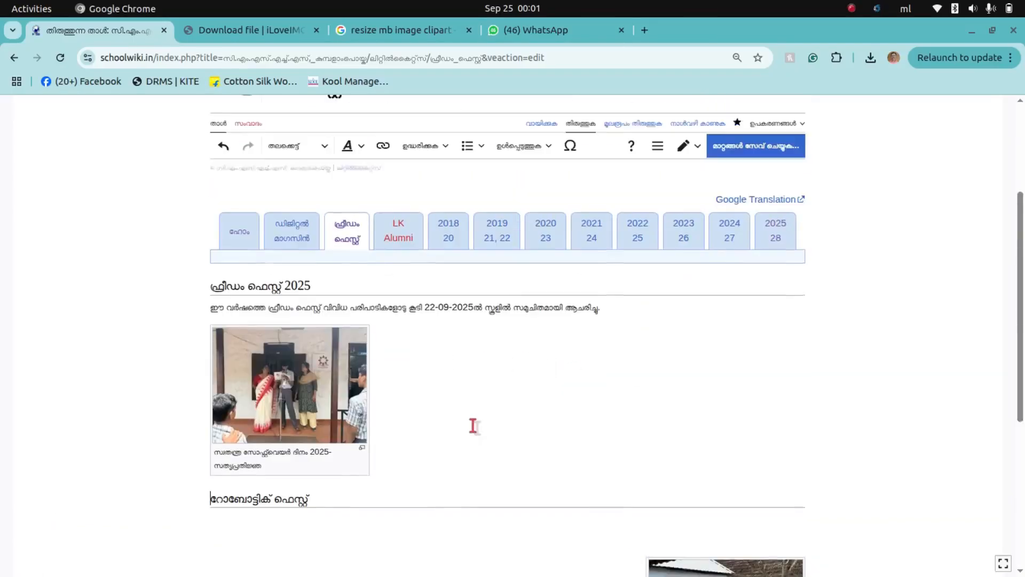
scroll(473, 426, up, 1)
click(441, 367)
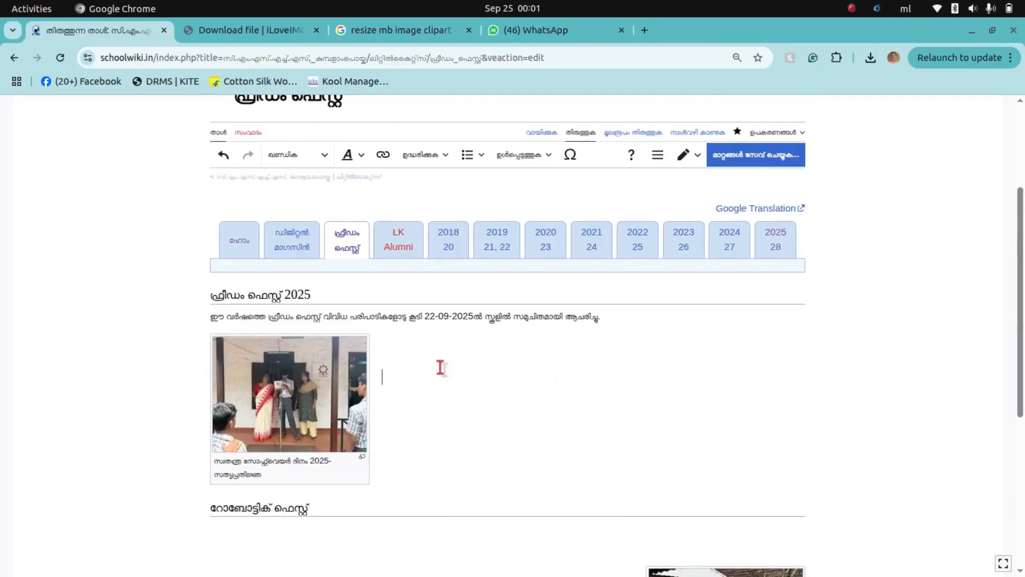
click(552, 156)
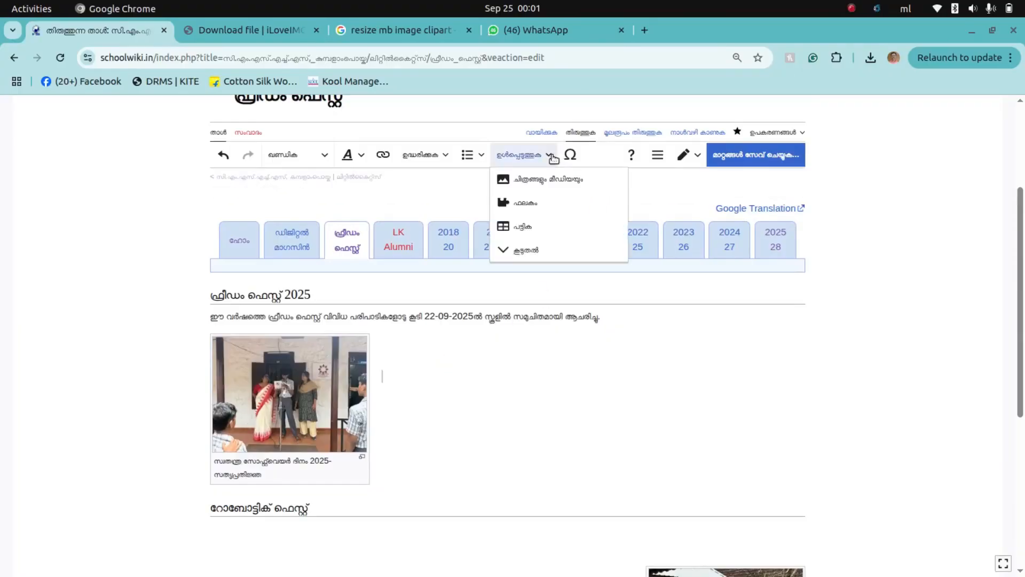
click(523, 250)
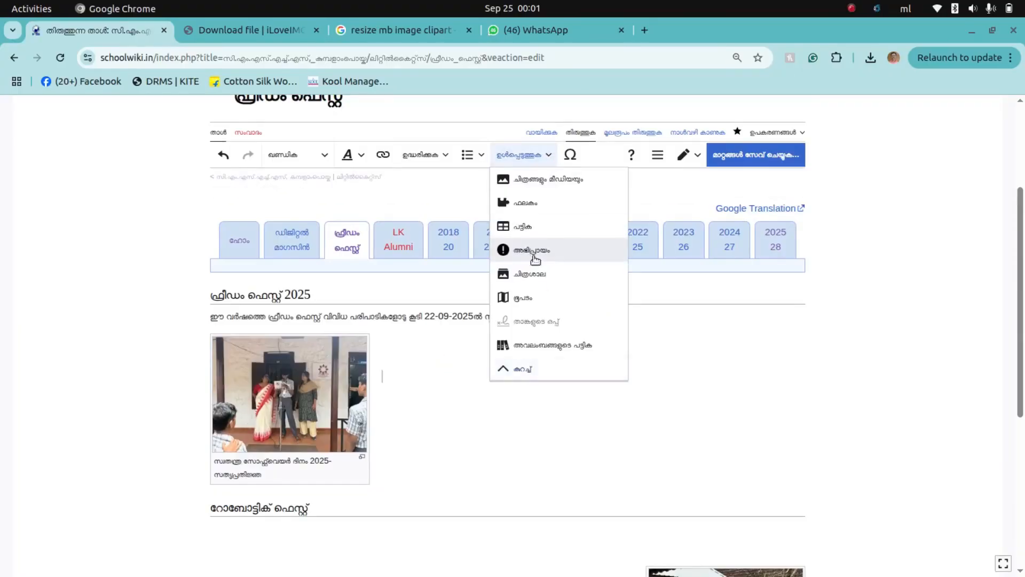
click(536, 276)
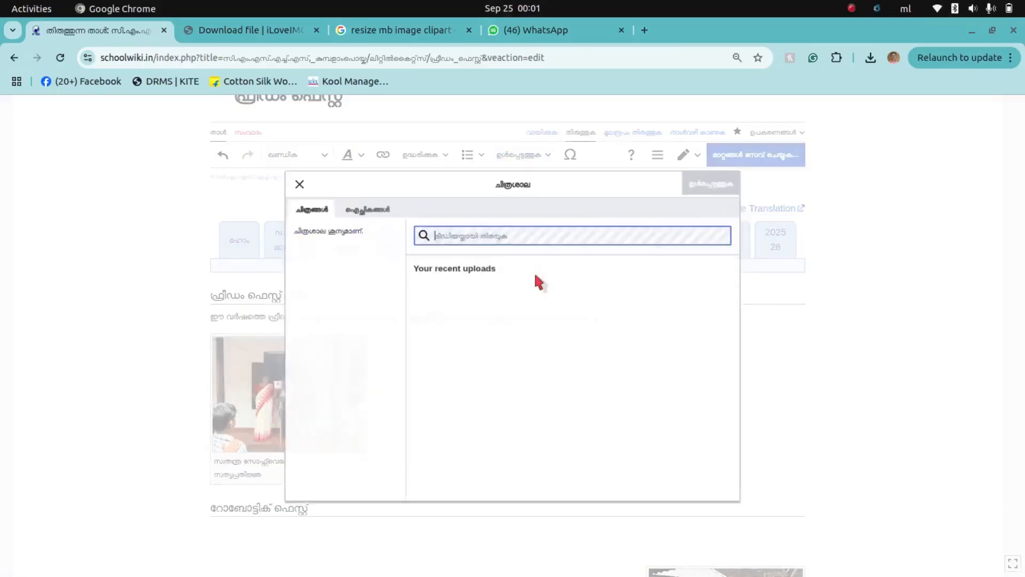
click(508, 321)
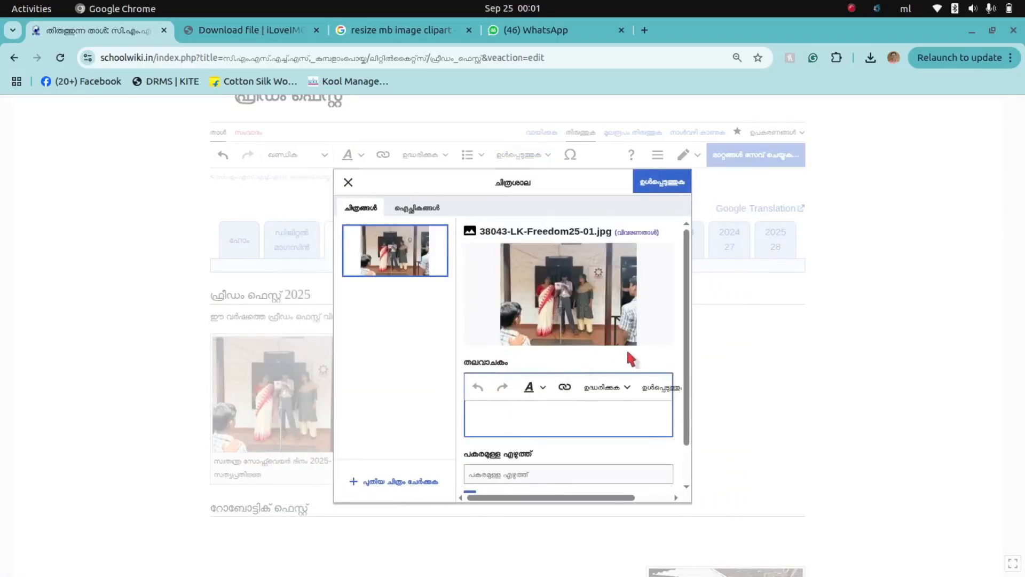
Add 38043-LK-Freedom-01 as the gallery's second image, captioned സ്വതന്ത്ര സോഫ്റ്റ്‌വെയർ ദിനം 2025- സത്യപ്രതിജ്ഞ
click(428, 482)
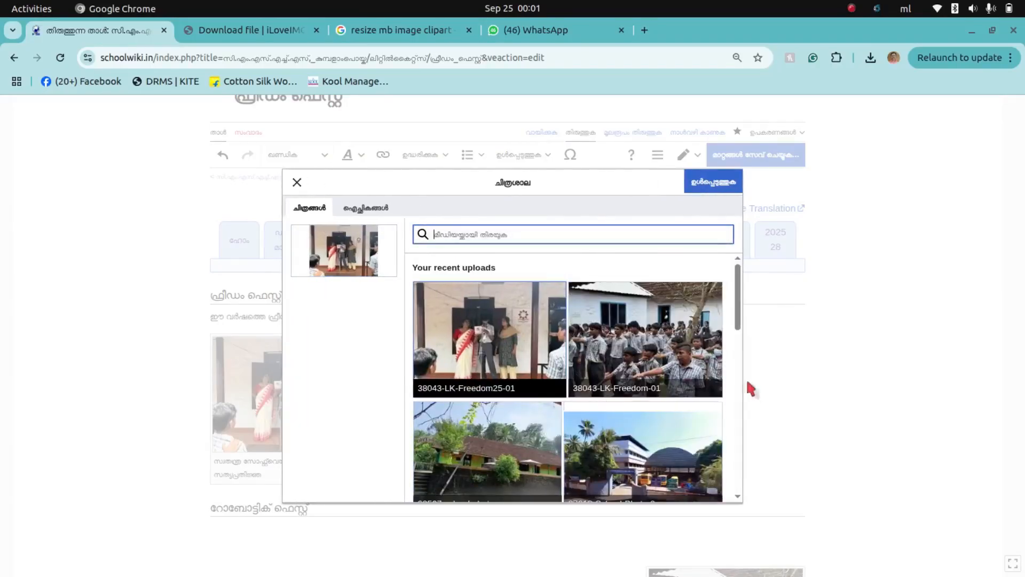
click(689, 349)
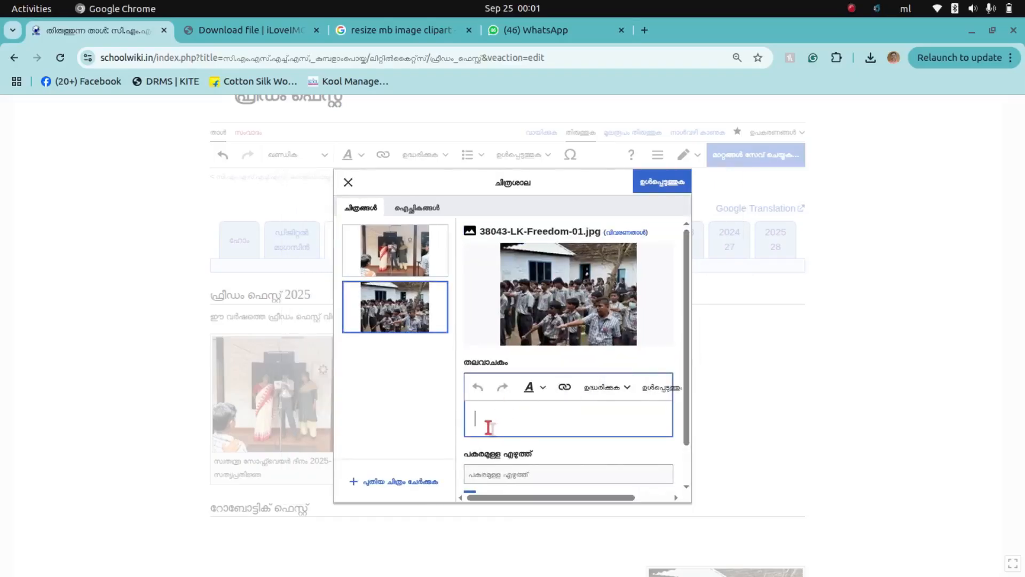
click(564, 180)
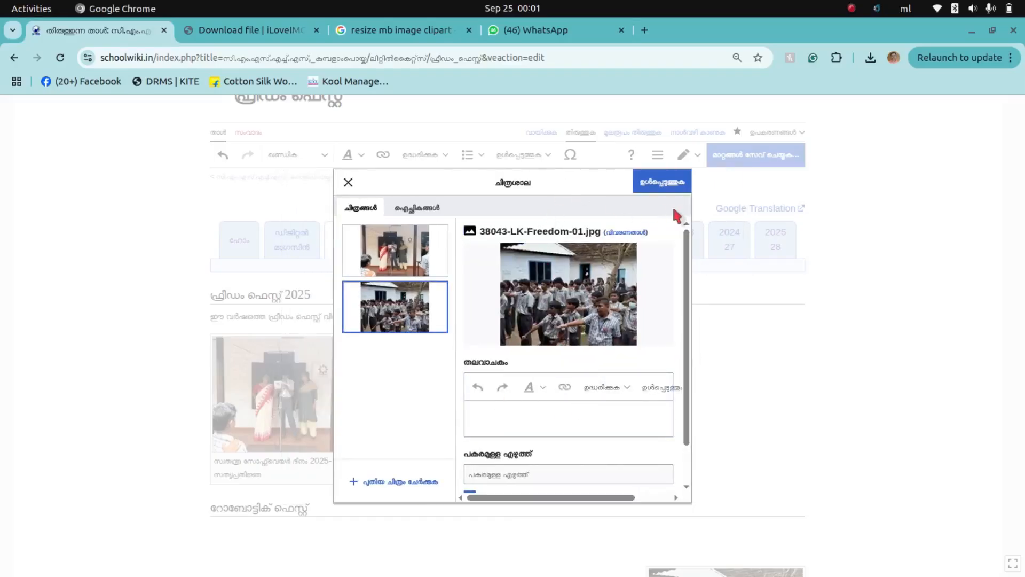
click(492, 417)
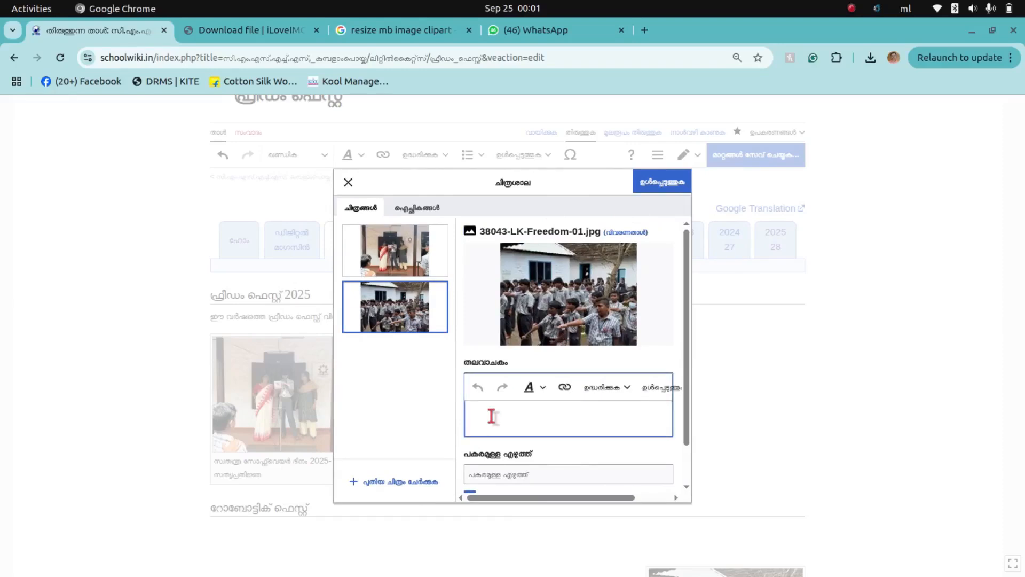
text(സ്വതന്ത്ര സോഫ്റ്റ്വെയർ ദിനം 2025- സത്യപ്രതിജ്ഞ)
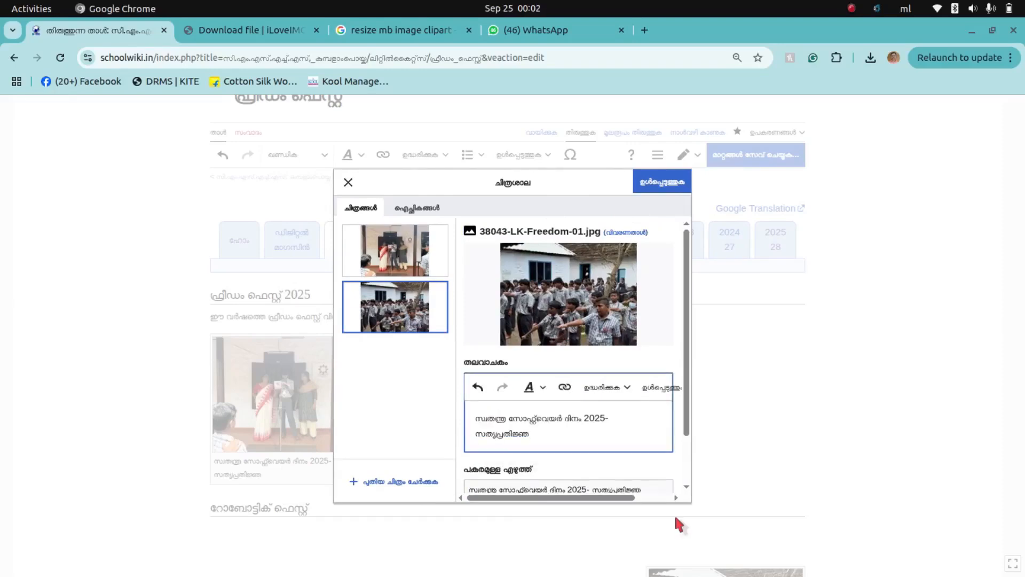
Look through the gallery's options and available display modes without changing them
click(422, 210)
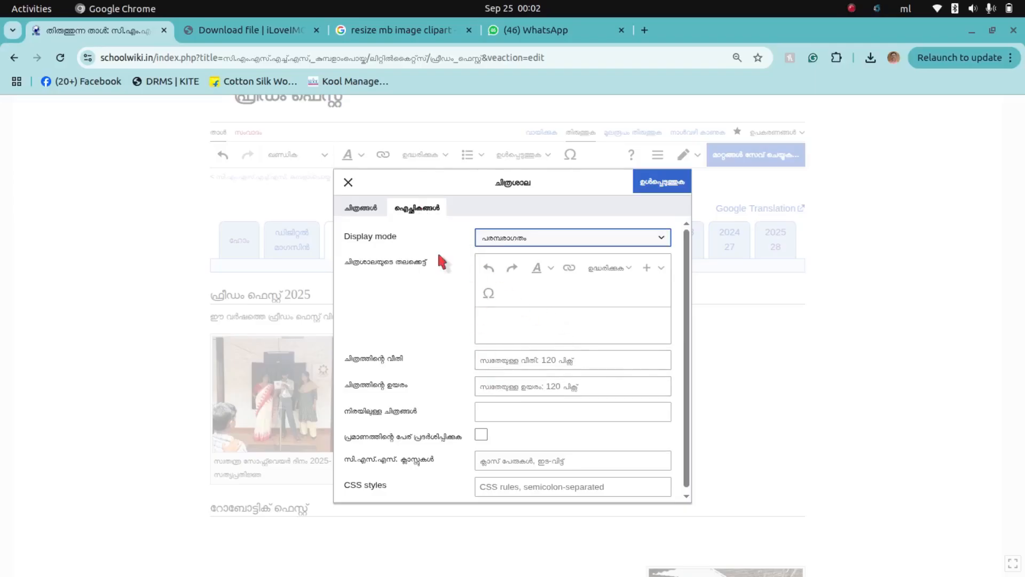
click(658, 236)
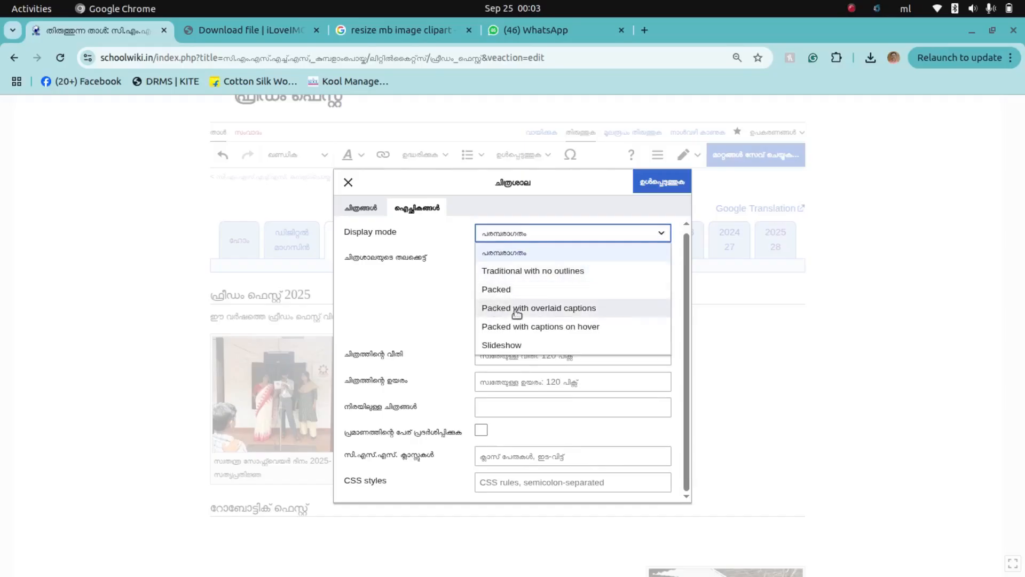
click(450, 319)
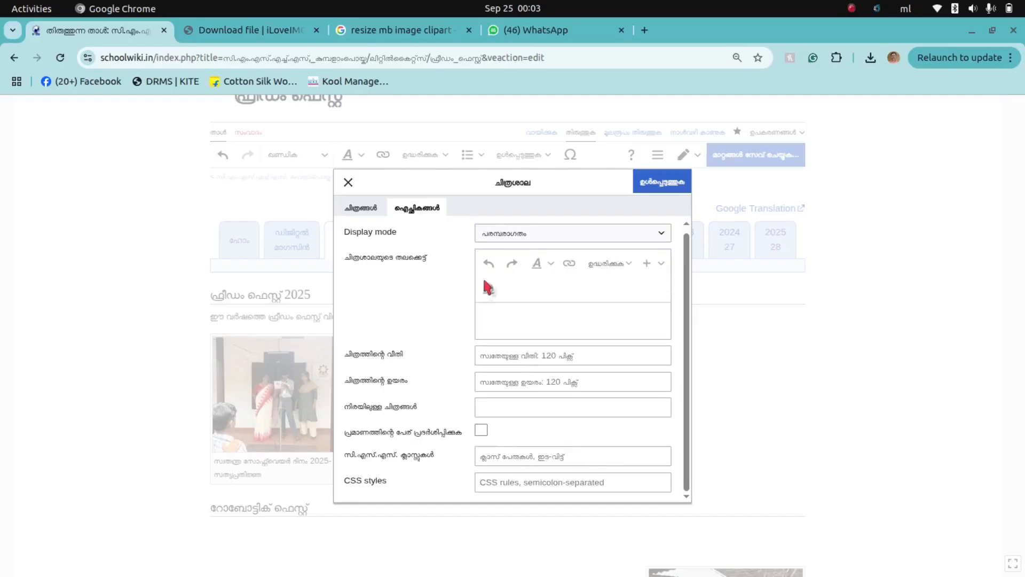
click(361, 209)
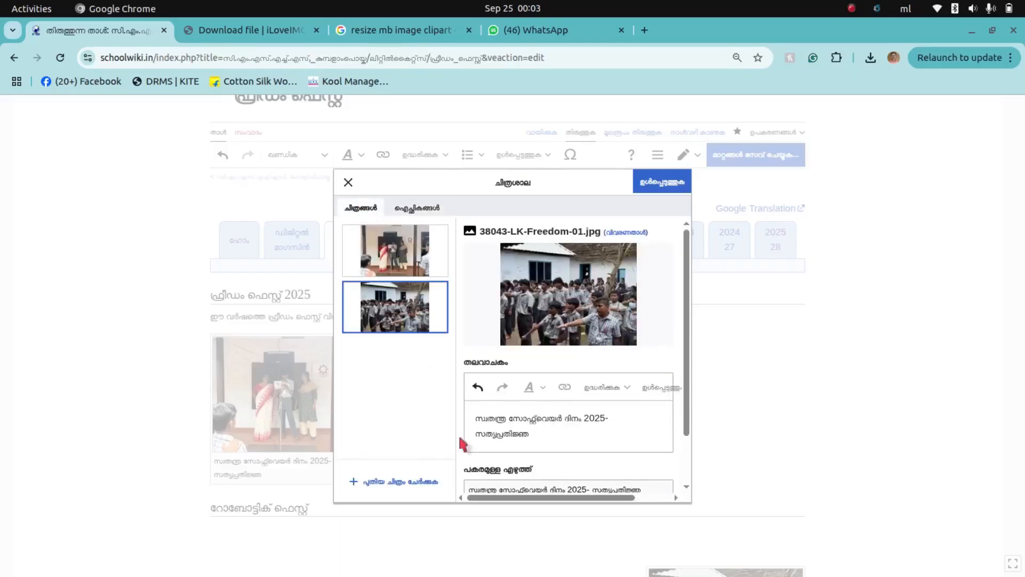
Check the settings of both gallery images and insert the gallery into the page
drag(687, 419, 687, 486)
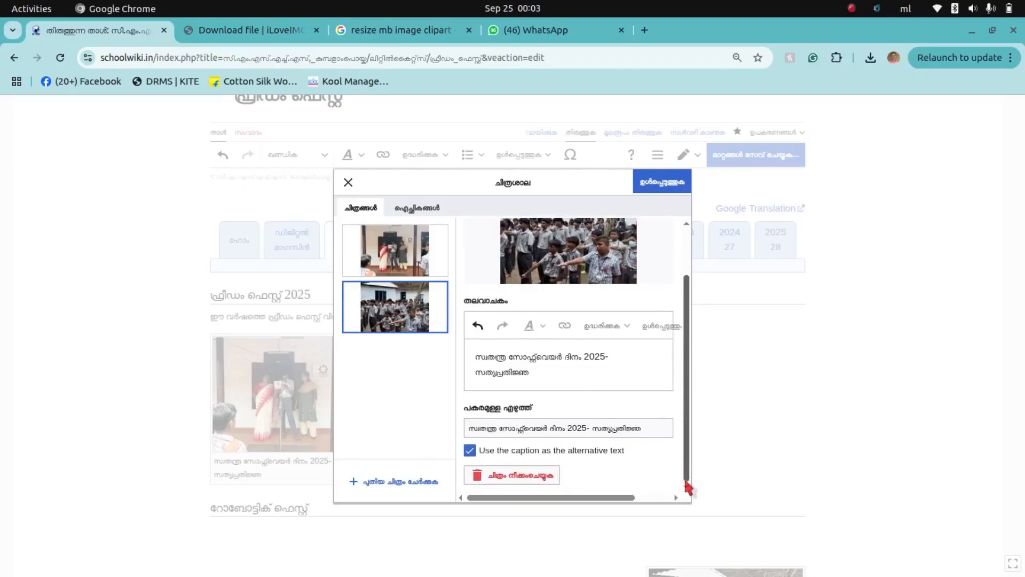
click(415, 253)
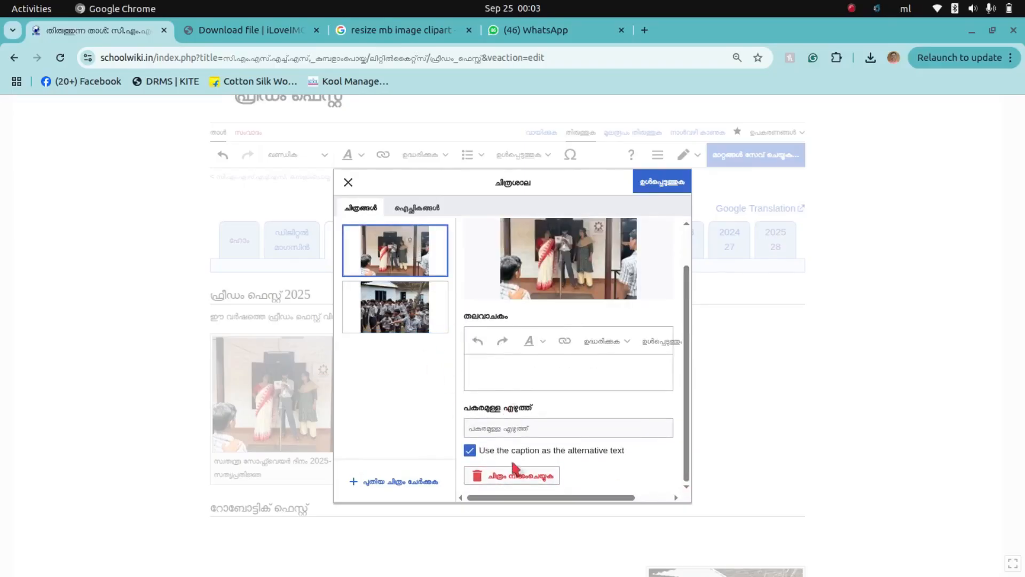
click(384, 304)
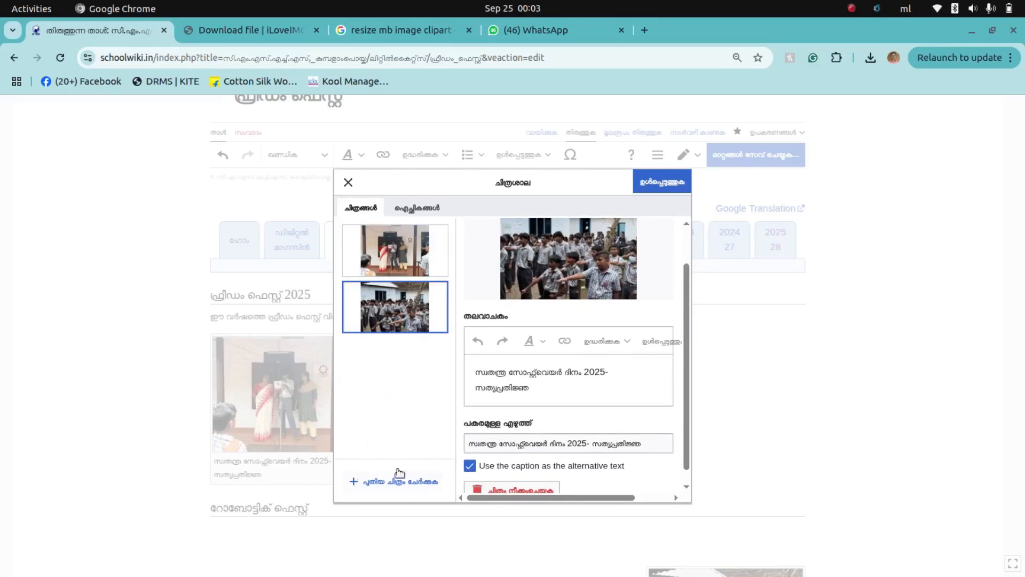
click(662, 185)
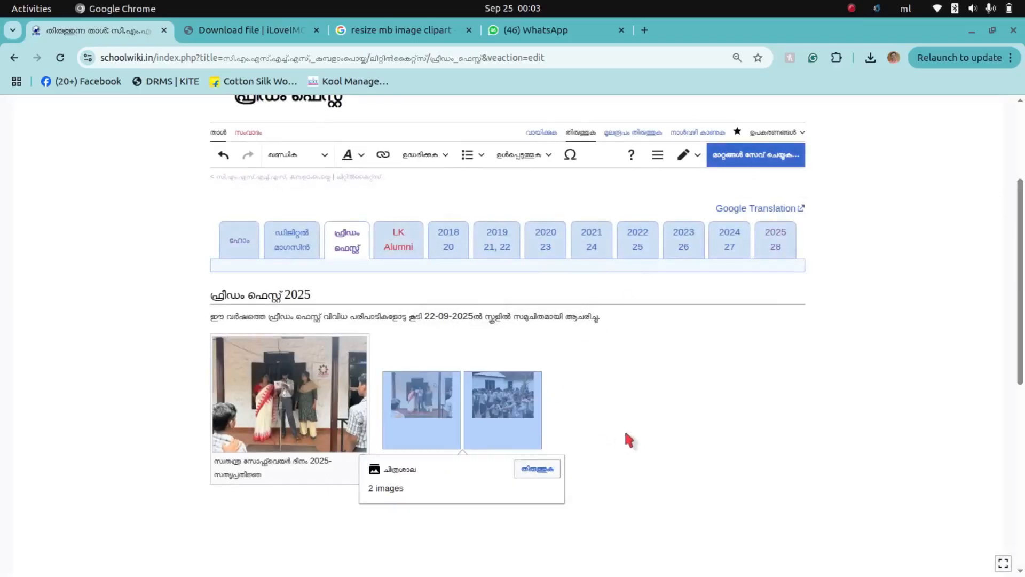
click(575, 344)
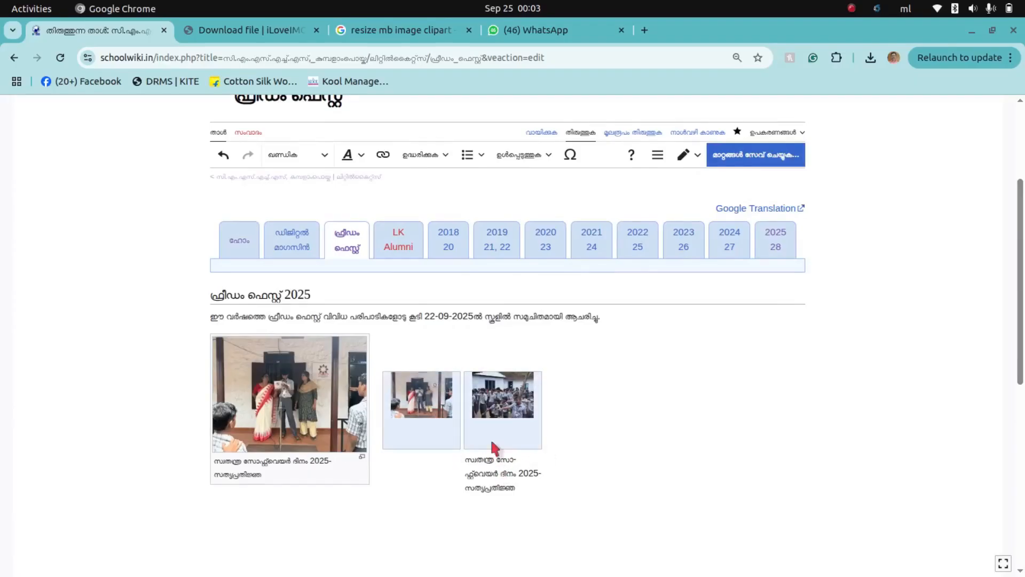
Reopen the inserted gallery for editing and copy the caption text of its second image, 38043-LK-Freedom-01
click(458, 436)
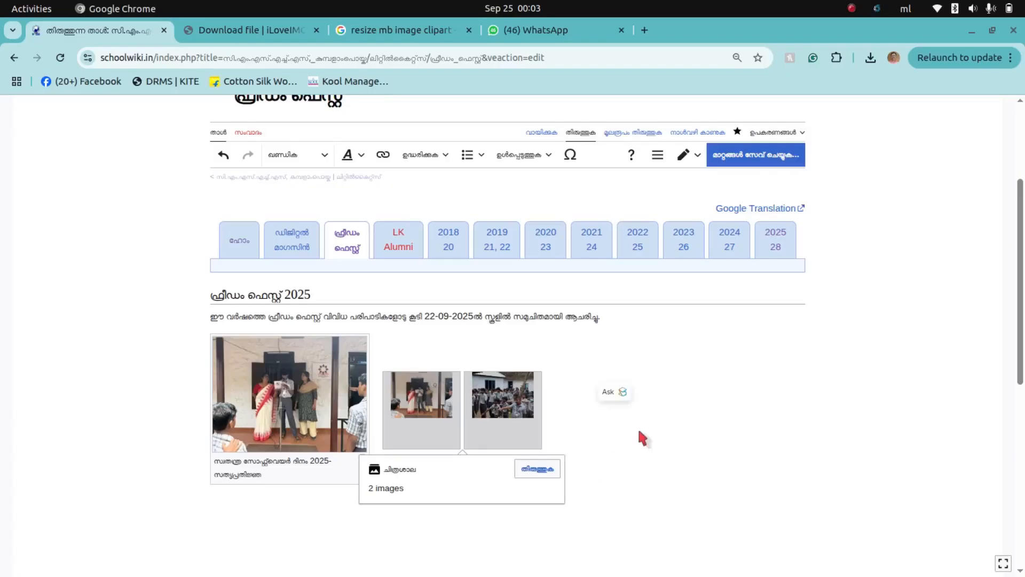
double_click(441, 436)
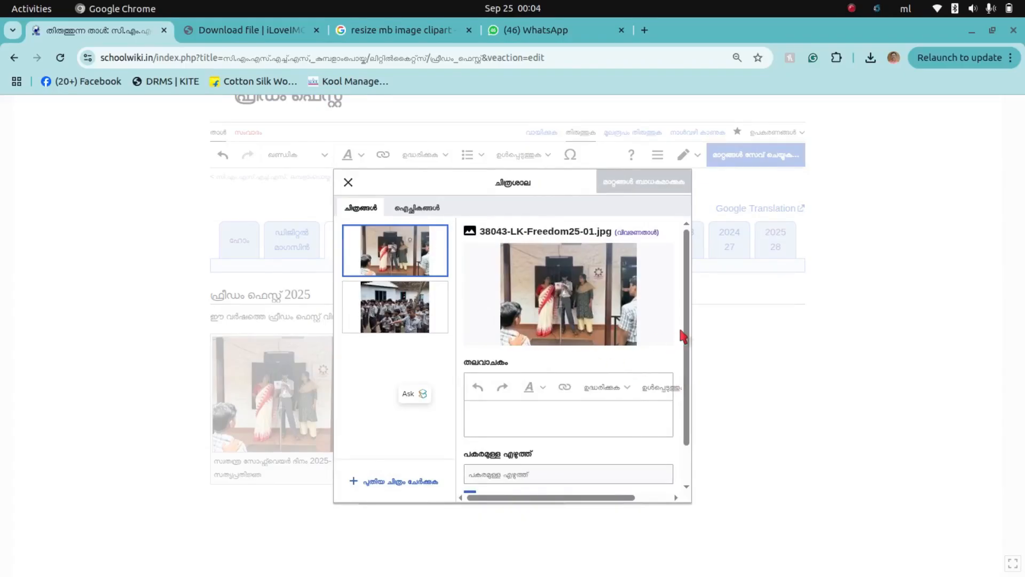
drag(688, 329, 690, 393)
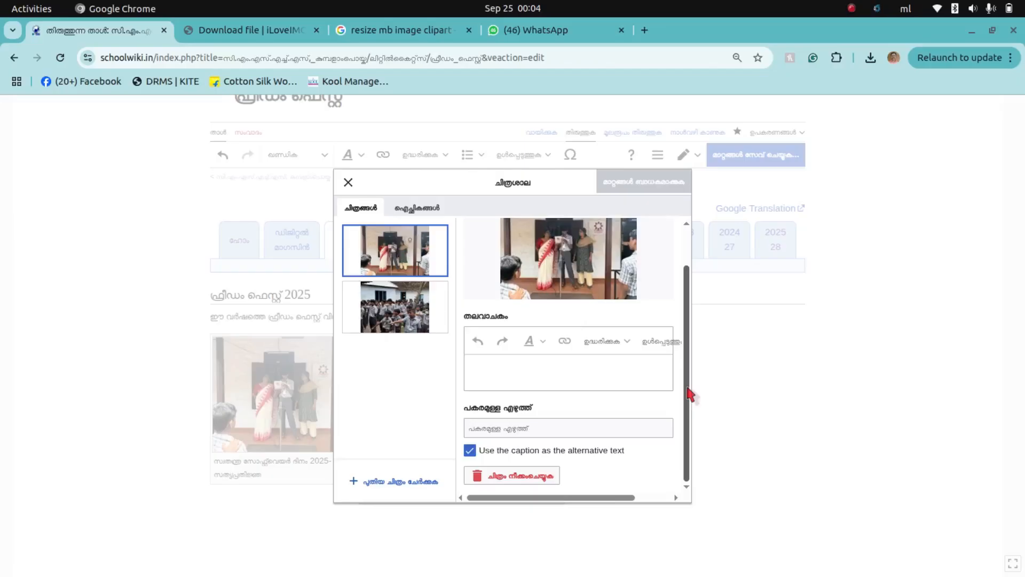
click(404, 306)
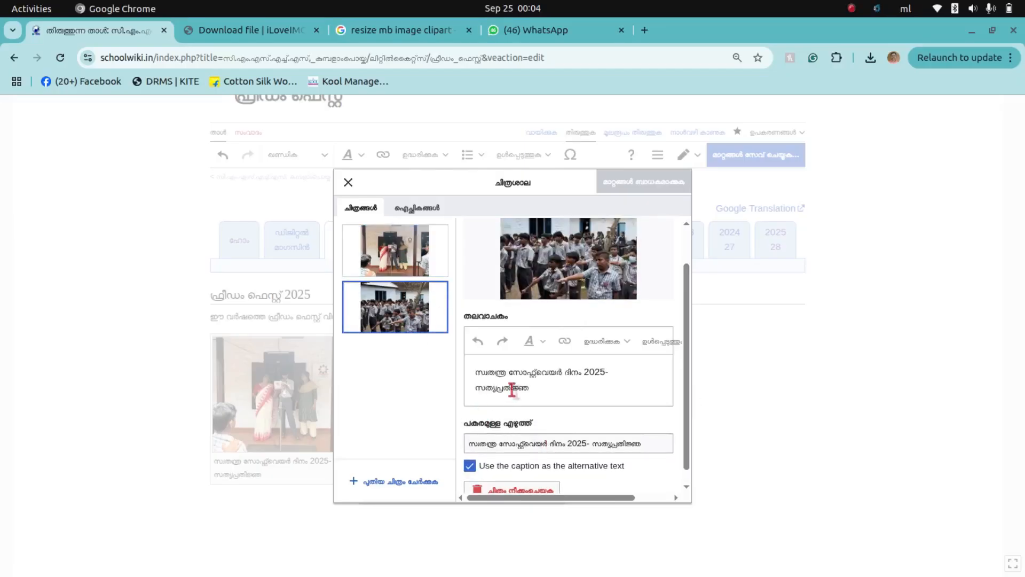
click(397, 266)
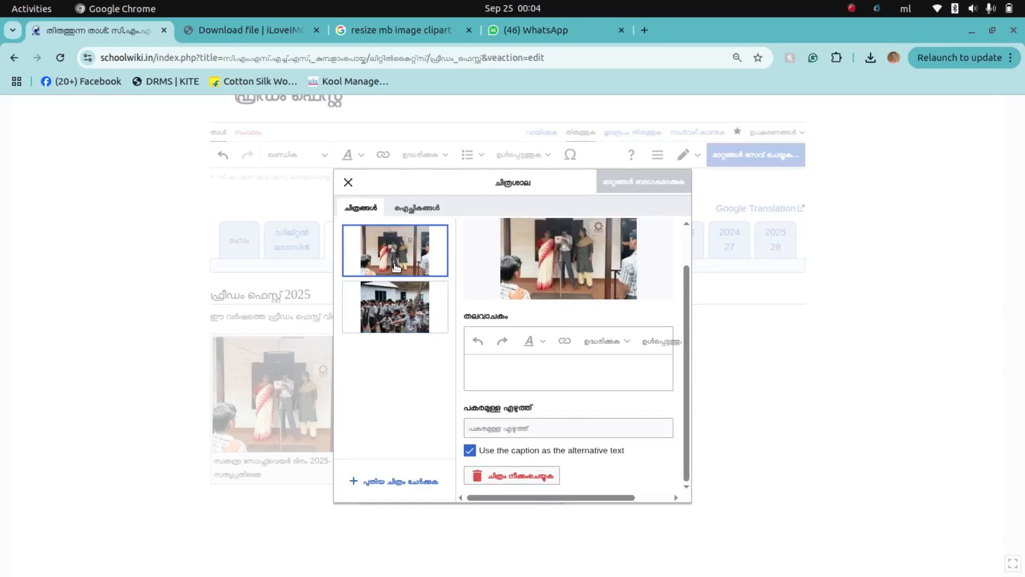
click(405, 323)
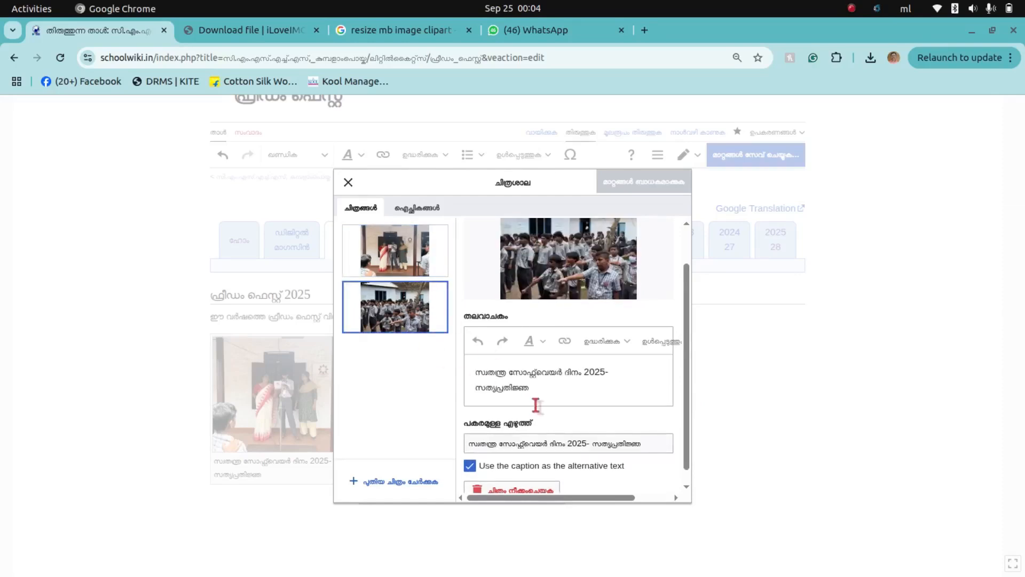
drag(542, 389, 475, 370)
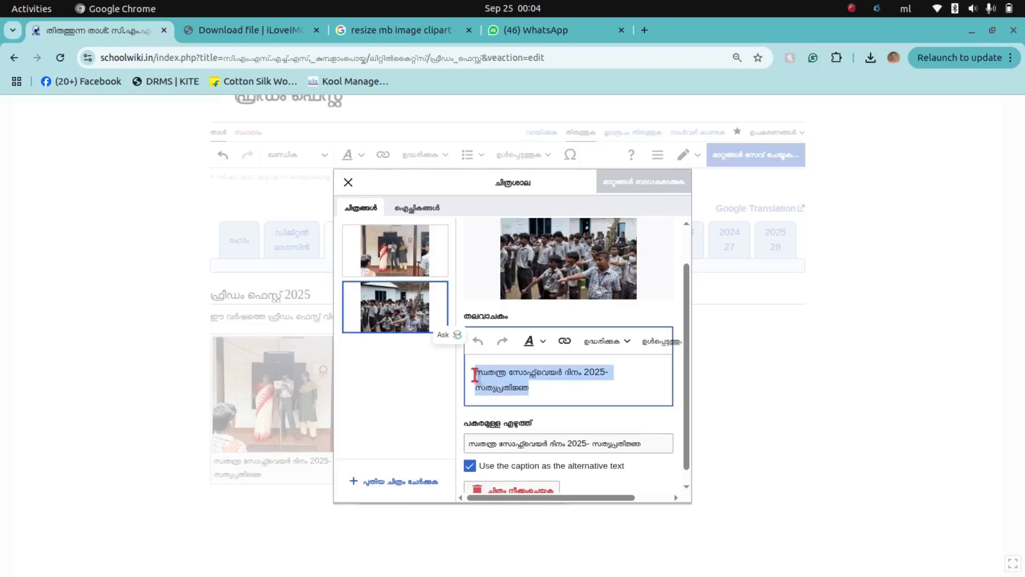
right_click(500, 379)
click(548, 78)
Paste the copied text as the caption of the gallery's first image, 38043-LK-Freedom25-01, and apply the gallery changes
click(420, 235)
click(490, 371)
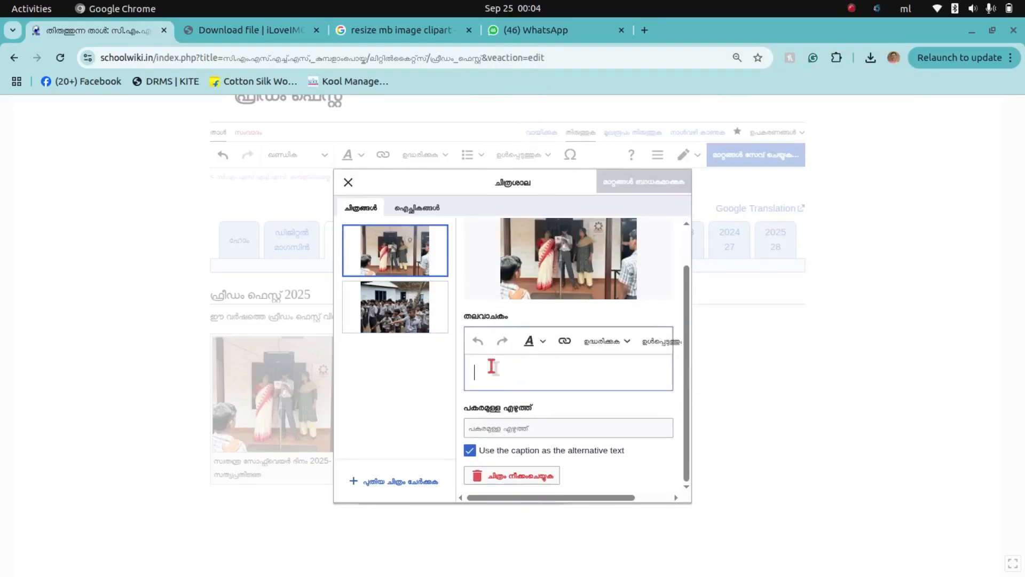
right_click(491, 366)
click(537, 208)
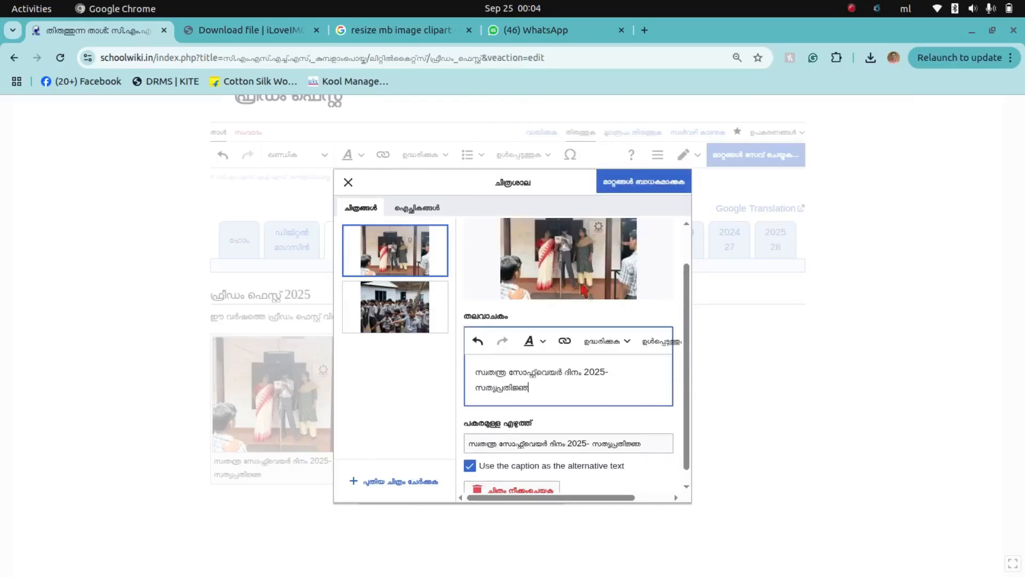
click(637, 184)
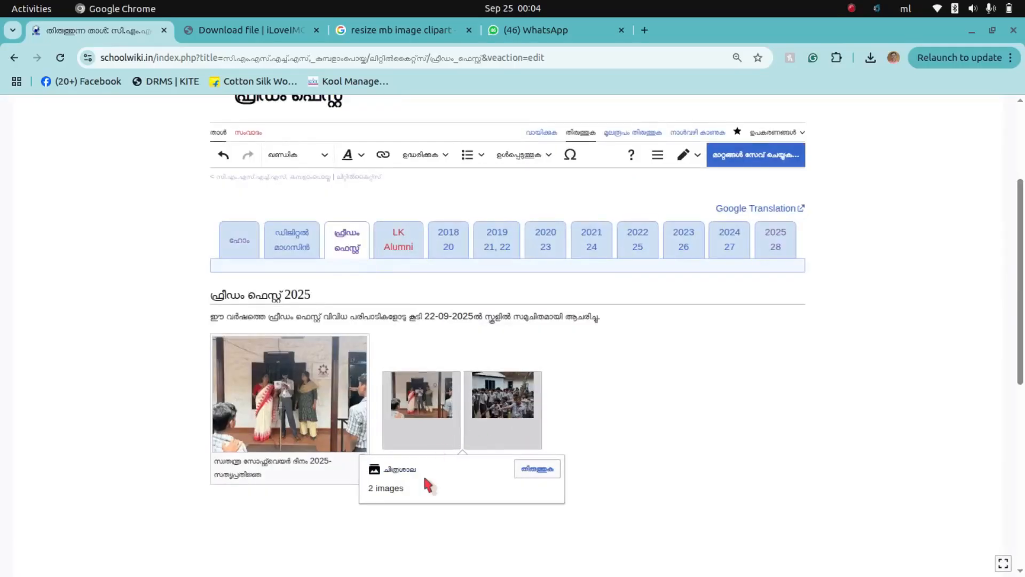
click(544, 351)
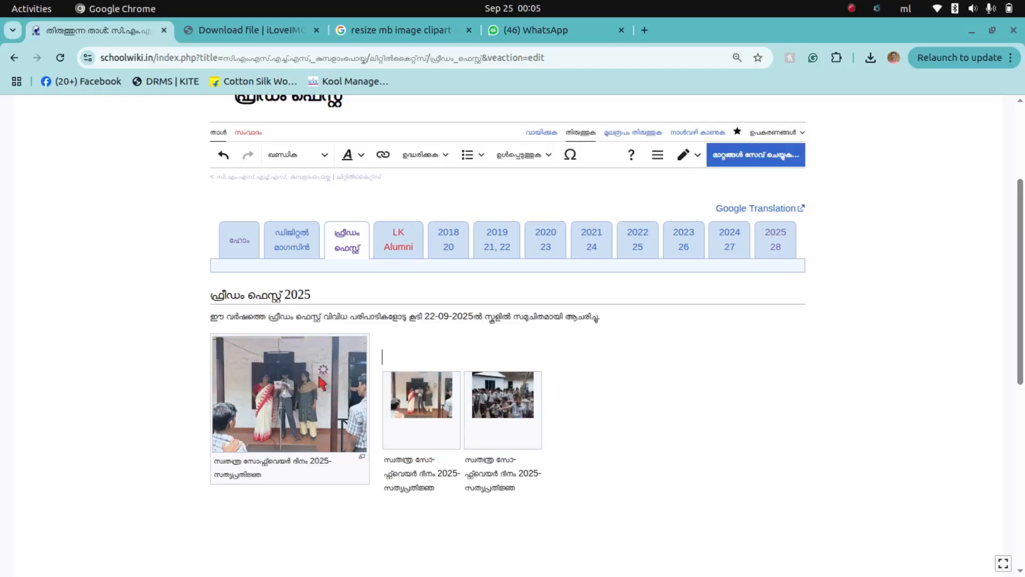
Enlarge the left-aligned 38043-LK-Freedom25-01 thumbnail beside the gallery to a custom width of 500 px
double_click(315, 395)
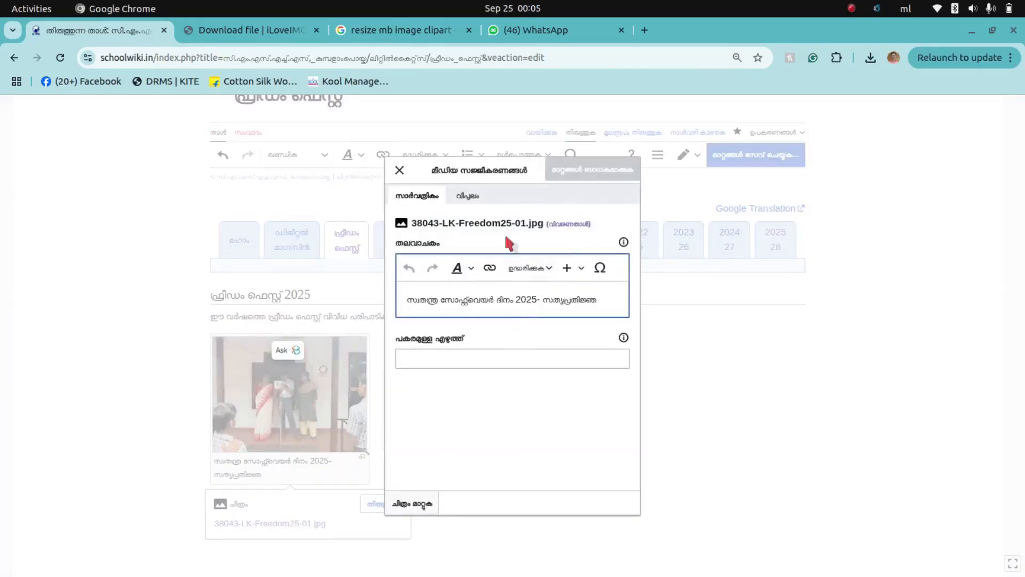
click(470, 197)
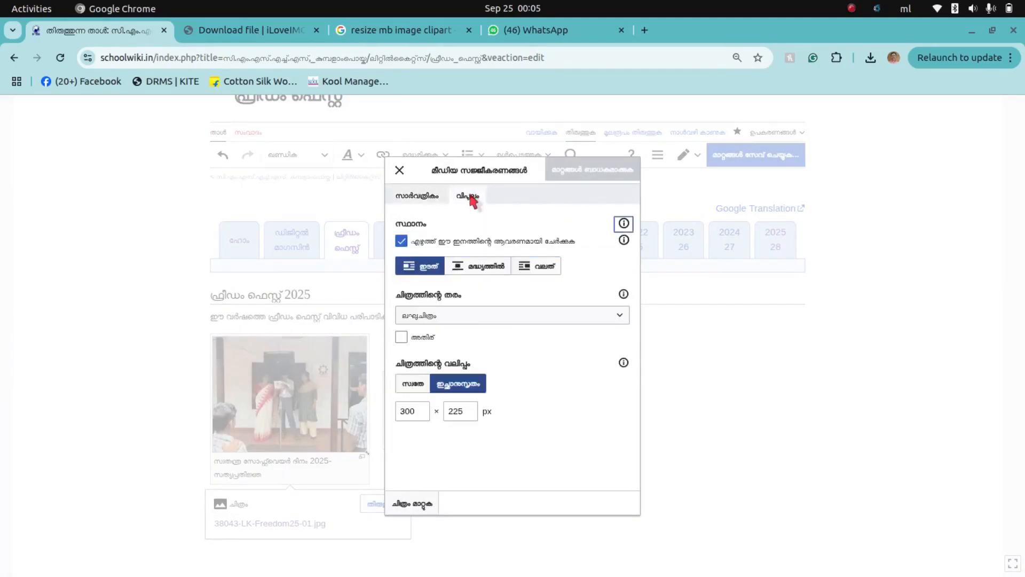
double_click(420, 410)
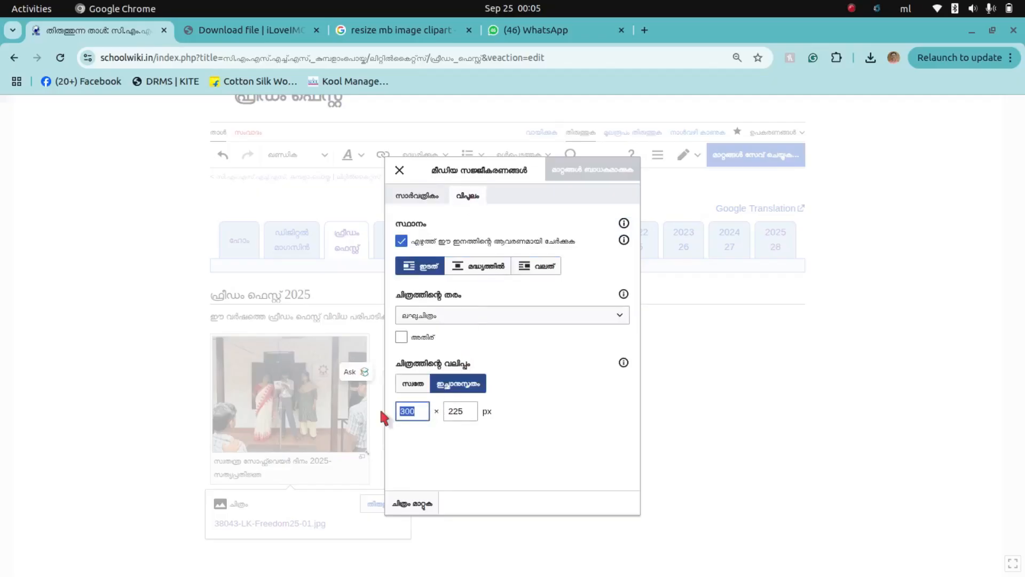
text(500)
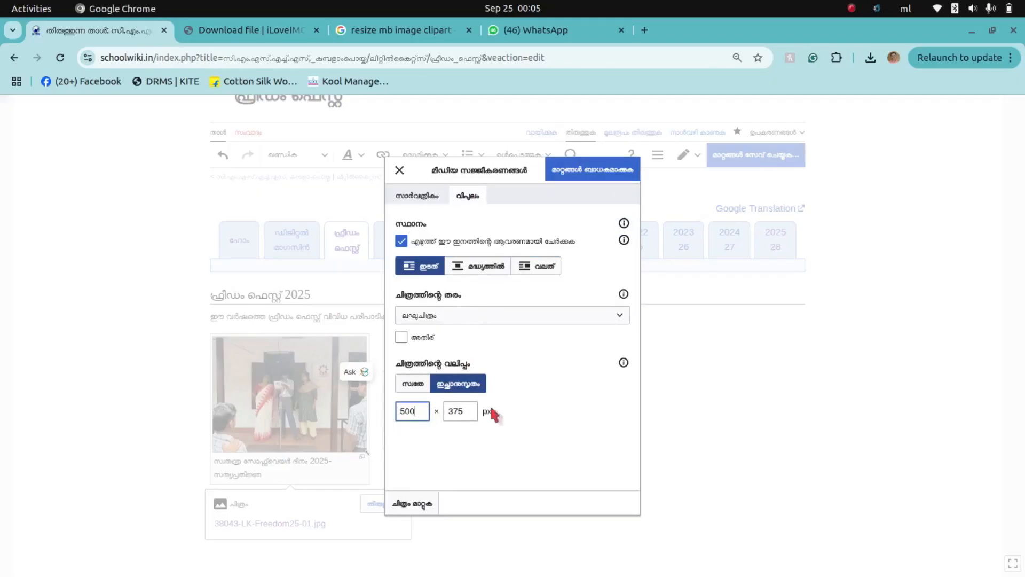
click(516, 385)
click(593, 175)
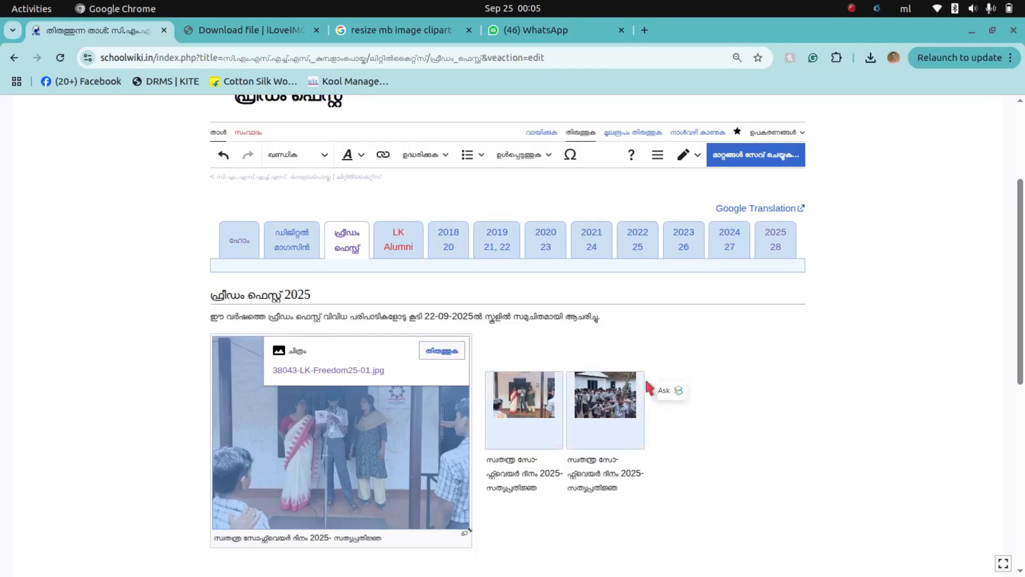
click(776, 361)
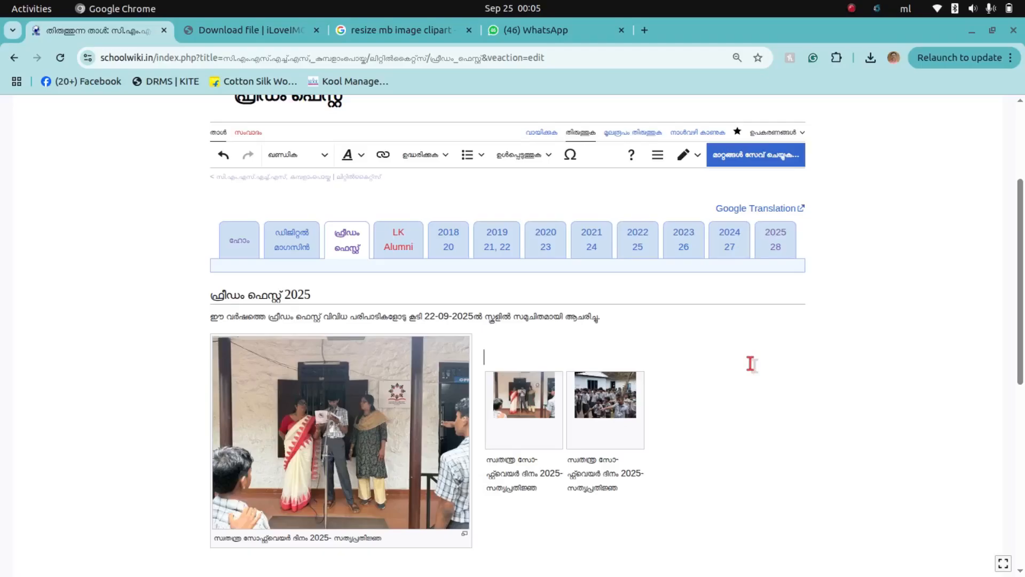